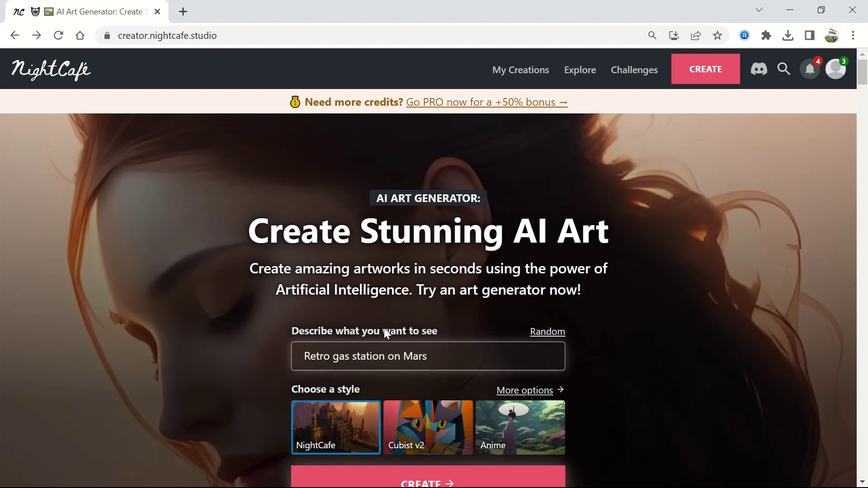
- Scroll the homepage past the features section to the award-winning Top Creations and AI Styles gallery
{"action": "scroll", "coordinate": [620, 351], "scroll_direction": "down", "scroll_amount": 4}
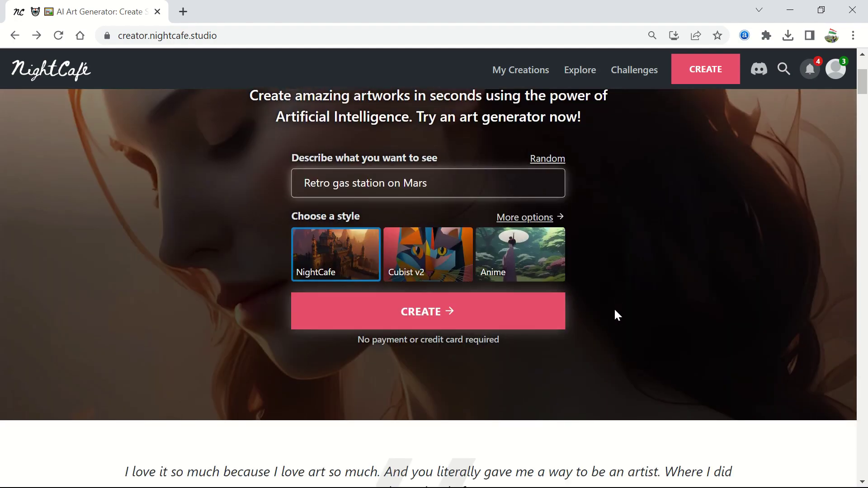
{"action": "scroll", "coordinate": [618, 315], "scroll_direction": "down", "scroll_amount": 10}
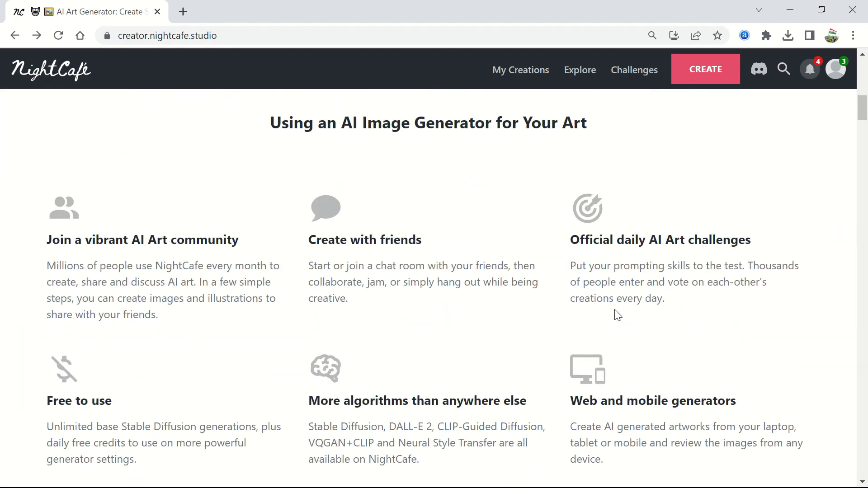
{"action": "scroll", "coordinate": [538, 323], "scroll_direction": "down", "scroll_amount": 2}
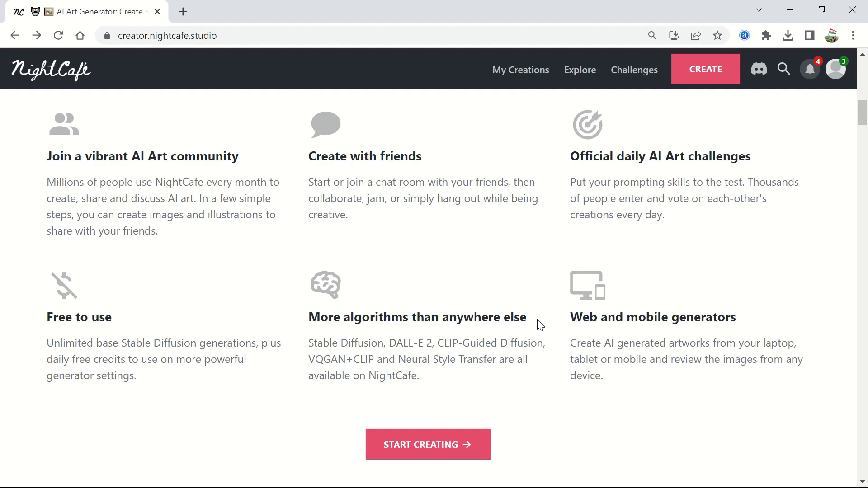
{"action": "scroll", "coordinate": [540, 324], "scroll_direction": "down", "scroll_amount": 7}
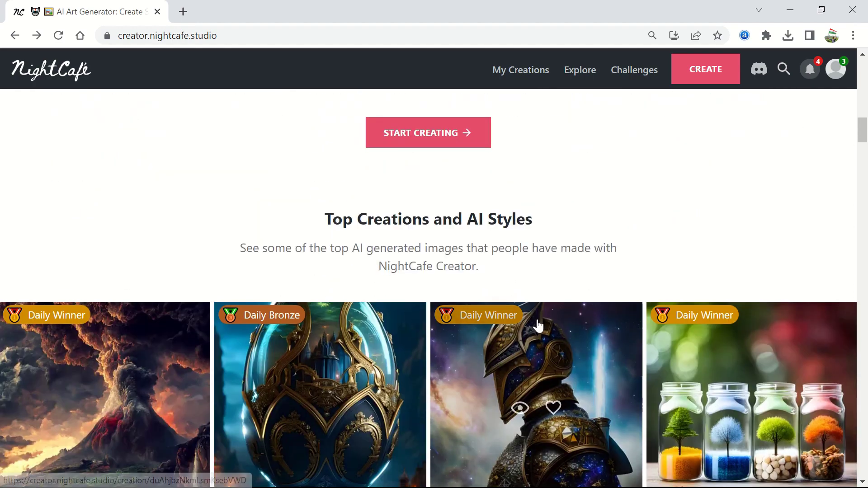
{"action": "scroll", "coordinate": [581, 228], "scroll_direction": "down", "scroll_amount": 2}
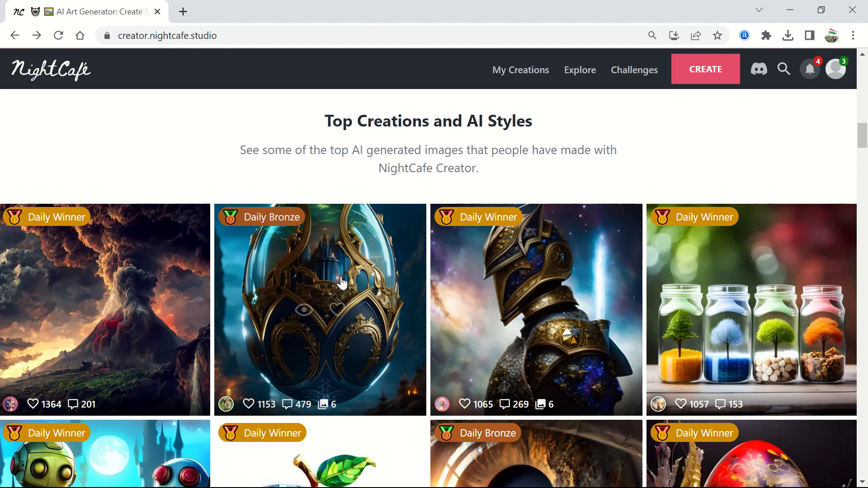
{"action": "scroll", "coordinate": [345, 283], "scroll_direction": "down", "scroll_amount": 3}
{"action": "scroll", "coordinate": [345, 283], "scroll_direction": "down", "scroll_amount": 2}
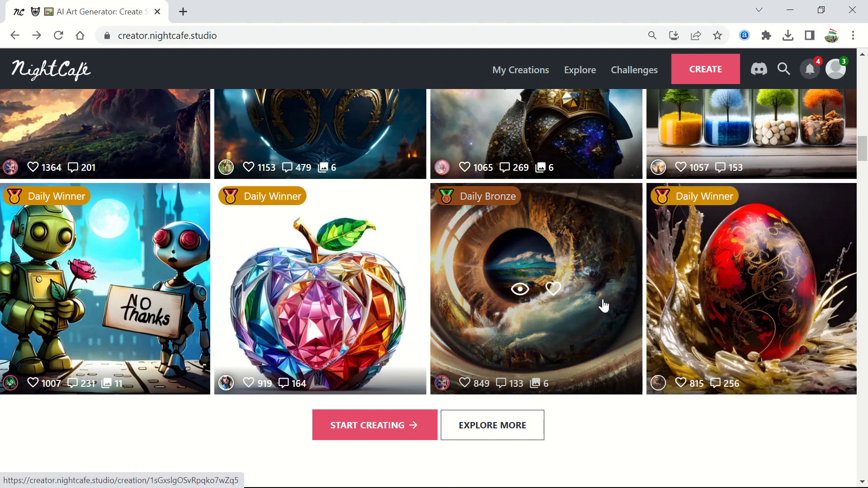
{"action": "scroll", "coordinate": [603, 306], "scroll_direction": "up", "scroll_amount": 5}
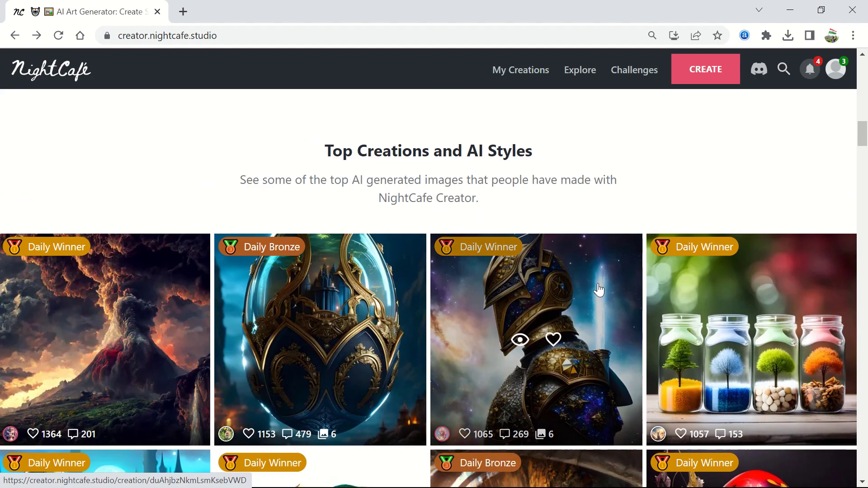
- Inspect the Galactic Guardian creation's knight variations and four-image grid, then close it
{"action": "left_click", "coordinate": [599, 284]}
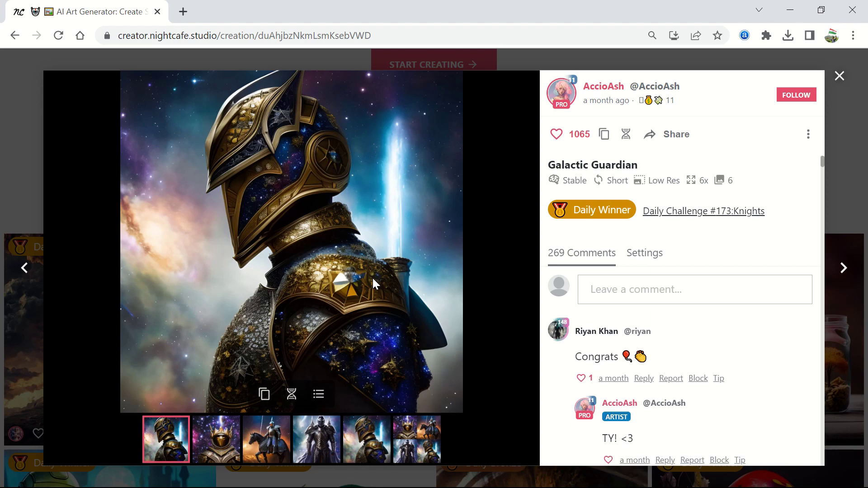
{"action": "left_click", "coordinate": [217, 441]}
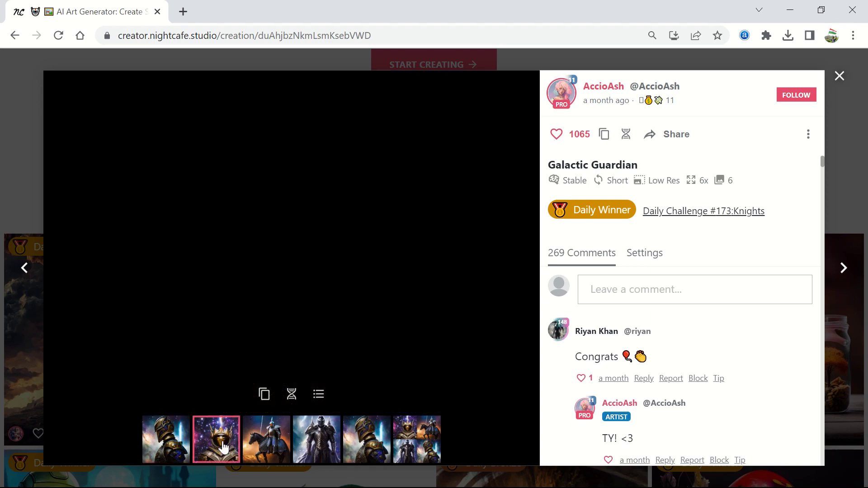
{"action": "left_click", "coordinate": [276, 447]}
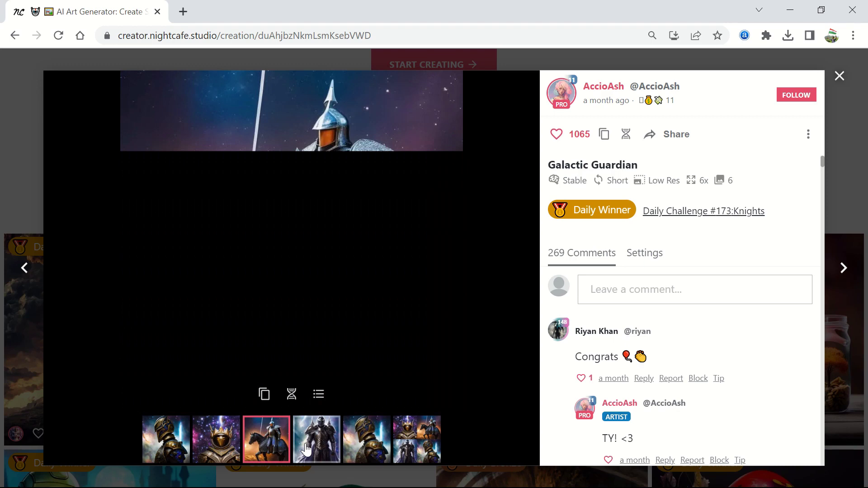
{"action": "left_click", "coordinate": [305, 449]}
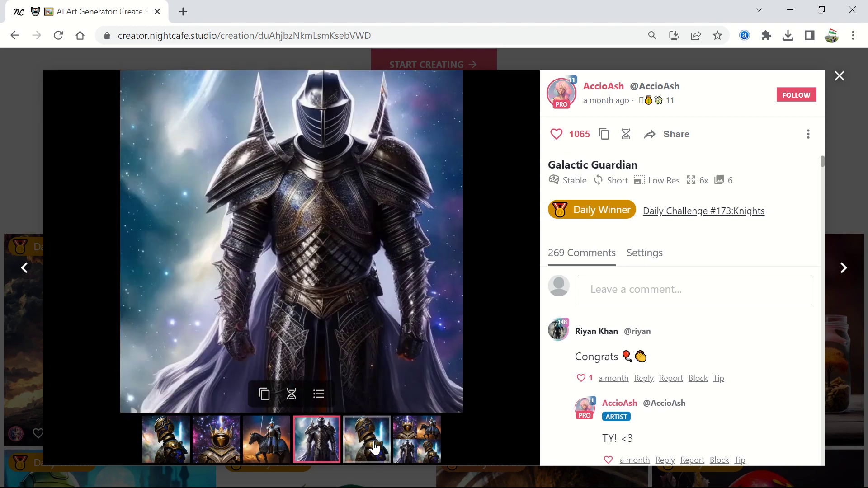
{"action": "left_click", "coordinate": [374, 448]}
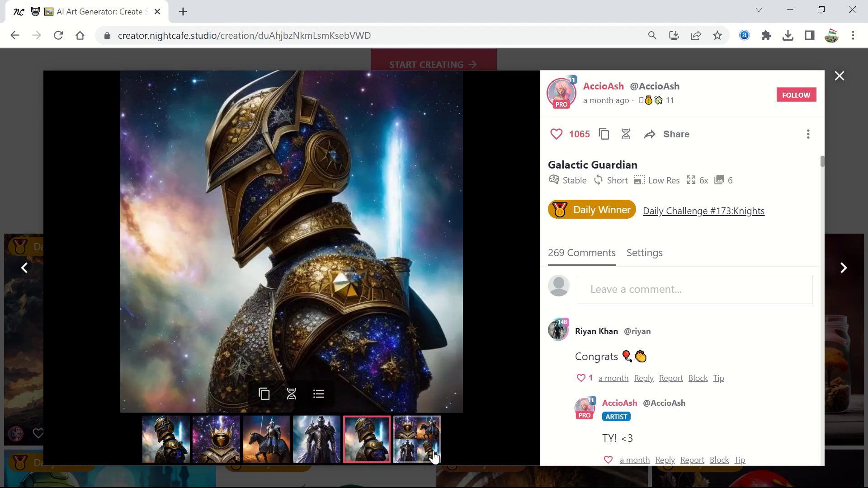
{"action": "left_click", "coordinate": [437, 457]}
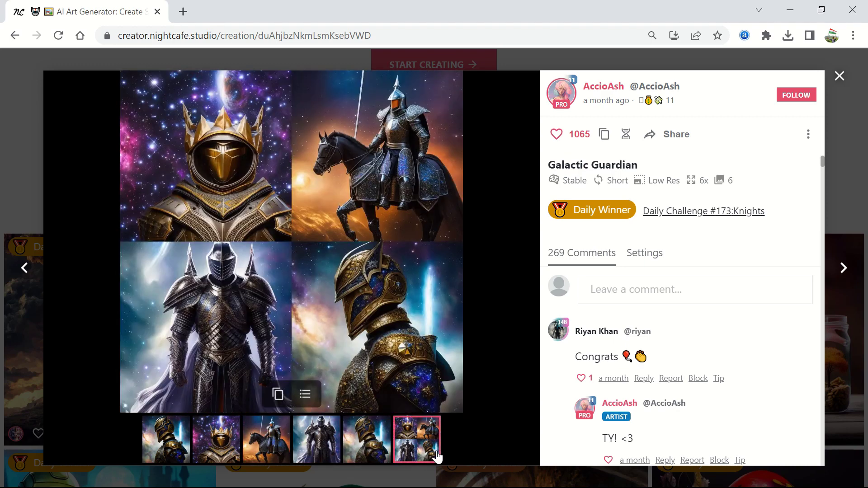
{"action": "left_click", "coordinate": [839, 76]}
- Generate art from the 'Retro gas station on Mars' prompt
{"action": "scroll", "coordinate": [624, 196], "scroll_direction": "down", "scroll_amount": 8}
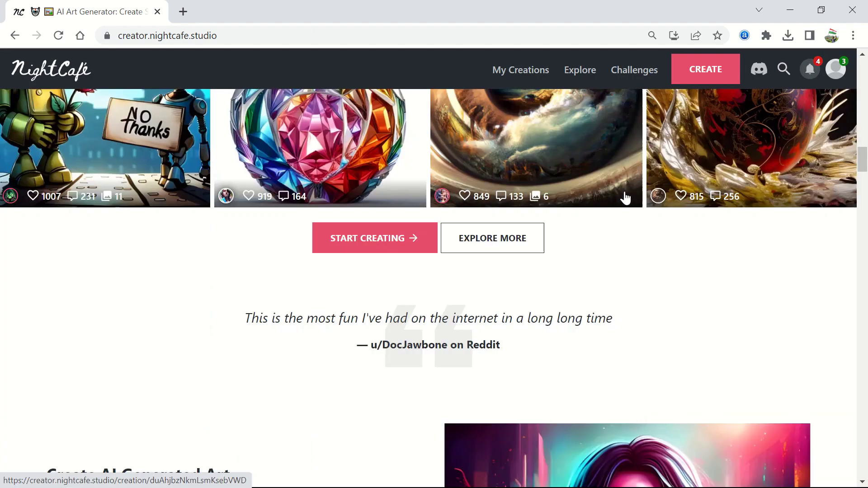
{"action": "scroll", "coordinate": [625, 198], "scroll_direction": "down", "scroll_amount": 5}
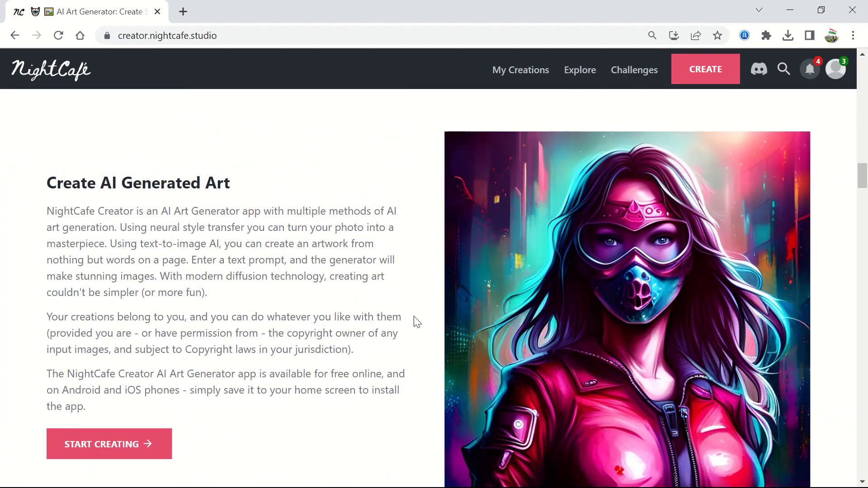
{"action": "scroll", "coordinate": [416, 322], "scroll_direction": "down", "scroll_amount": 15}
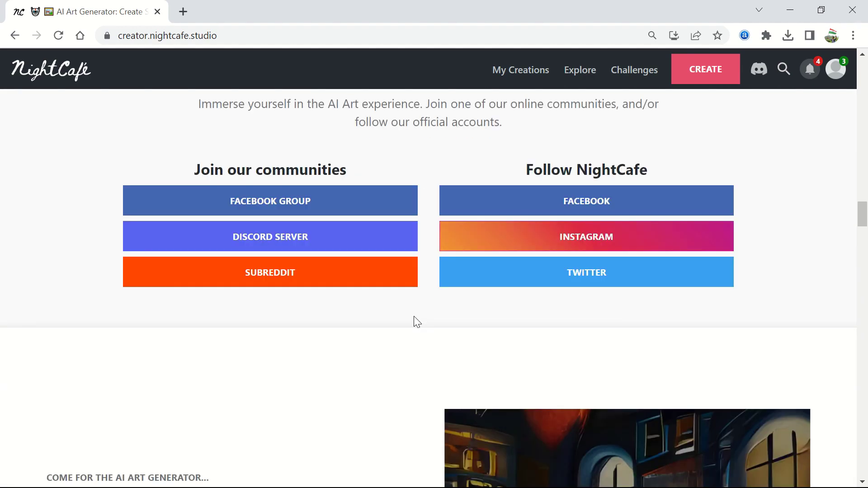
{"action": "scroll", "coordinate": [417, 322], "scroll_direction": "down", "scroll_amount": 1}
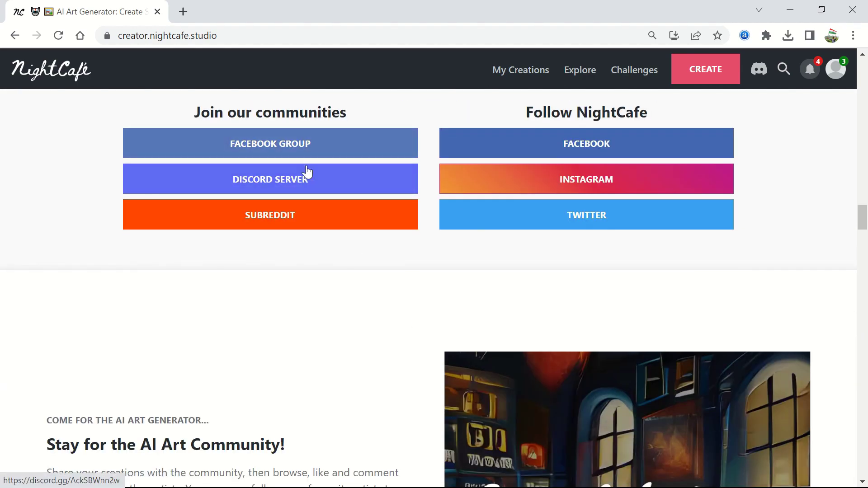
{"action": "scroll", "coordinate": [440, 274], "scroll_direction": "down", "scroll_amount": 5}
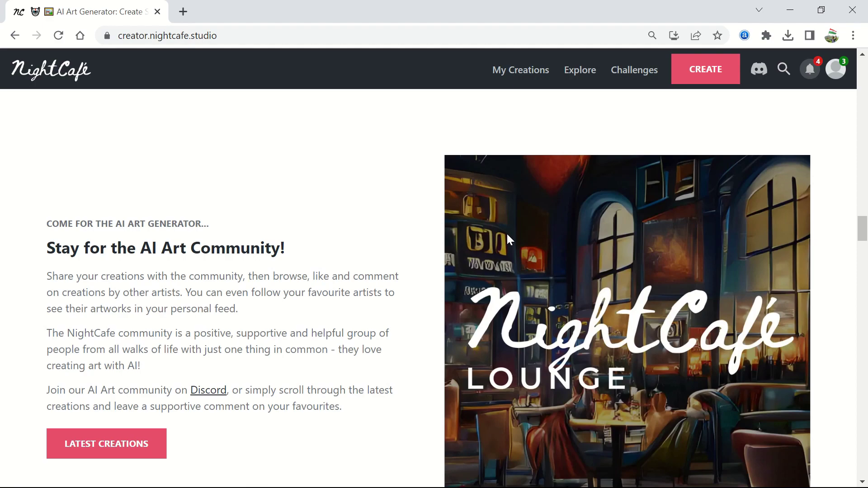
{"action": "scroll", "coordinate": [441, 274], "scroll_direction": "down", "scroll_amount": 8}
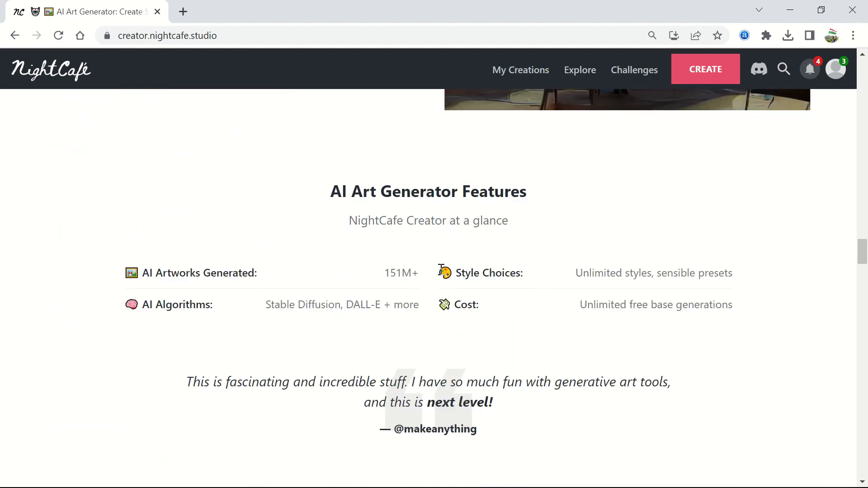
{"action": "scroll", "coordinate": [441, 271], "scroll_direction": "down", "scroll_amount": 20}
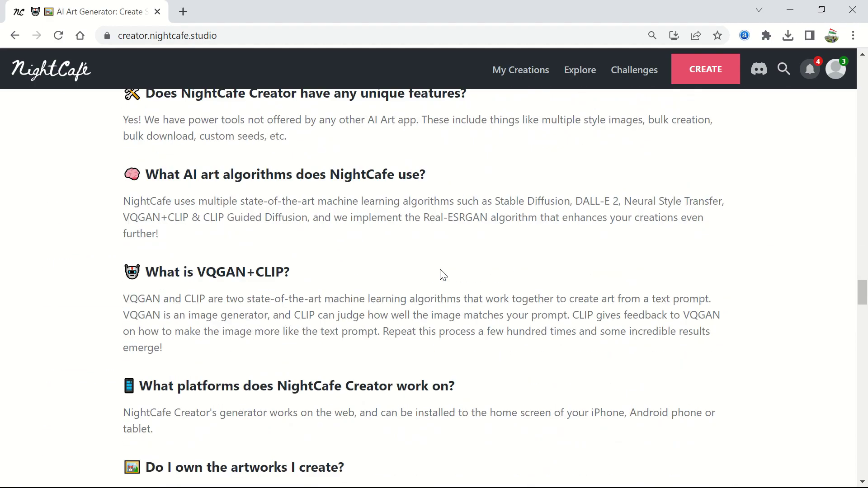
{"action": "scroll", "coordinate": [441, 275], "scroll_direction": "down", "scroll_amount": 18}
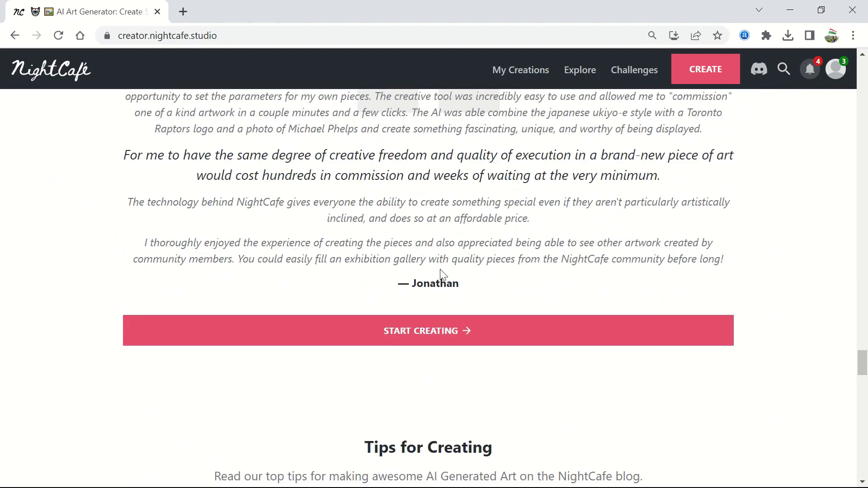
{"action": "scroll", "coordinate": [442, 271], "scroll_direction": "up", "scroll_amount": 19}
{"action": "scroll", "coordinate": [440, 270], "scroll_direction": "up", "scroll_amount": 20}
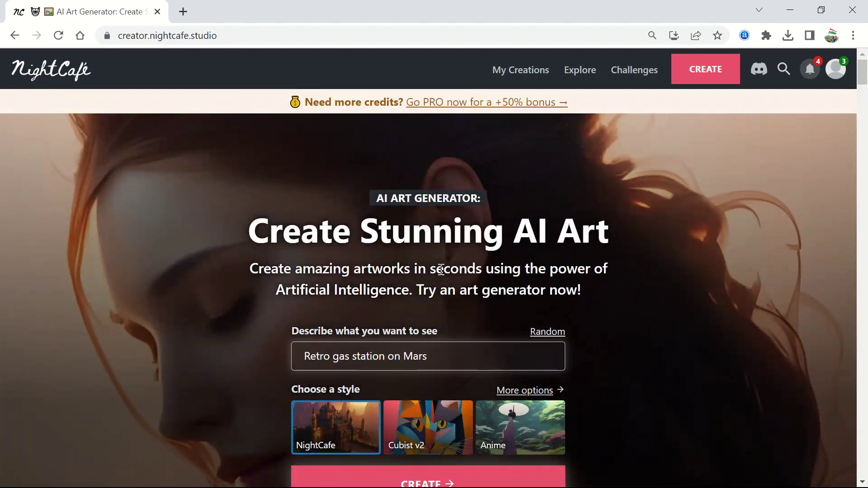
{"action": "scroll", "coordinate": [440, 271], "scroll_direction": "down", "scroll_amount": 4}
{"action": "left_click", "coordinate": [456, 318]}
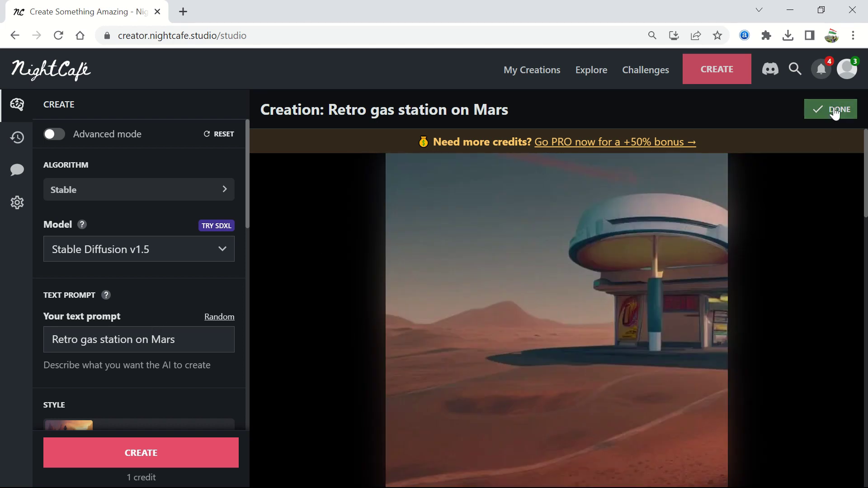
- Dismiss the finished gas station creation and browse the available algorithms
{"action": "left_click", "coordinate": [836, 109]}
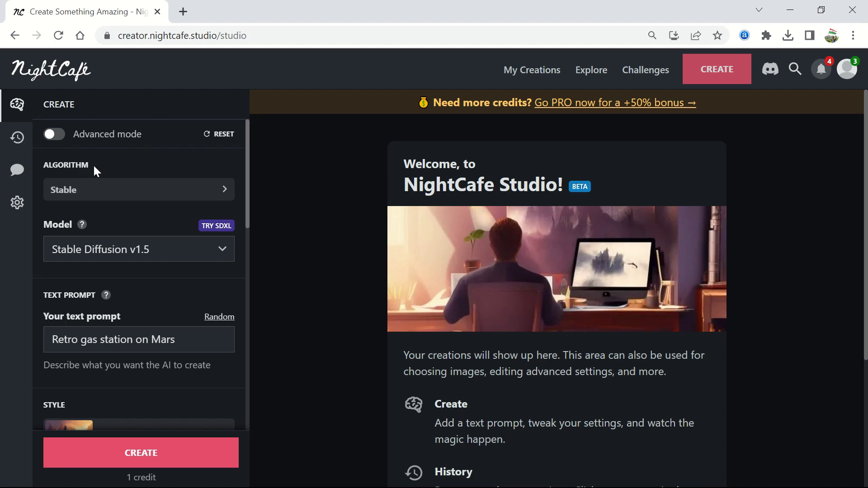
{"action": "left_click", "coordinate": [111, 192]}
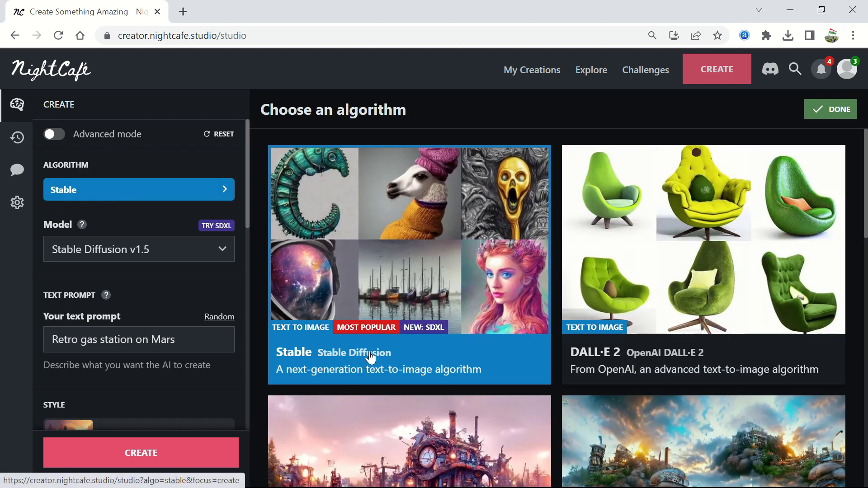
{"action": "scroll", "coordinate": [601, 360], "scroll_direction": "down", "scroll_amount": 6}
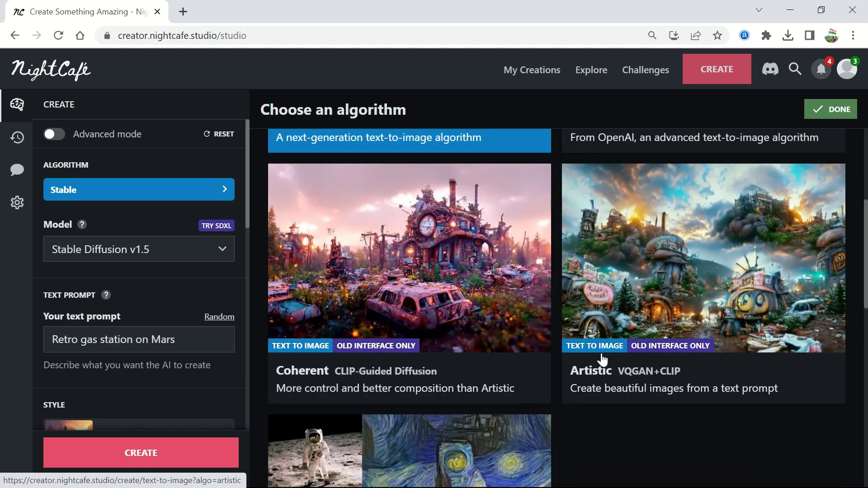
{"action": "scroll", "coordinate": [398, 306], "scroll_direction": "down", "scroll_amount": 3}
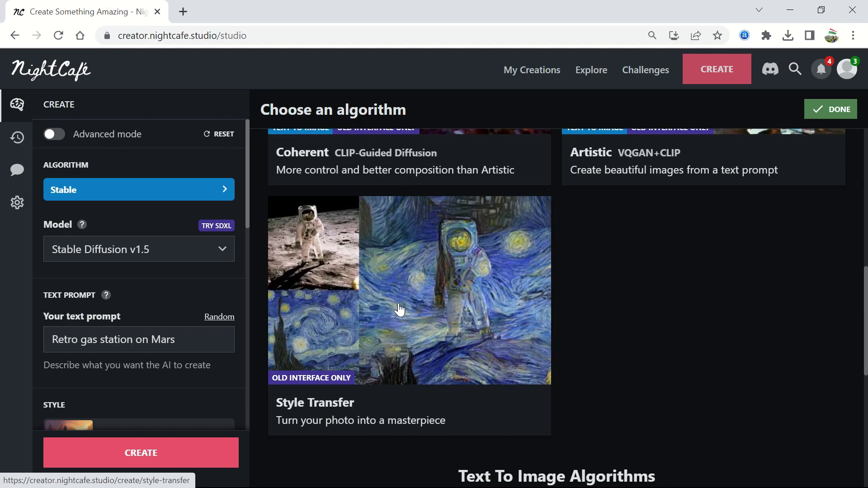
{"action": "scroll", "coordinate": [398, 307], "scroll_direction": "up", "scroll_amount": 4}
{"action": "scroll", "coordinate": [399, 307], "scroll_direction": "up", "scroll_amount": 5}
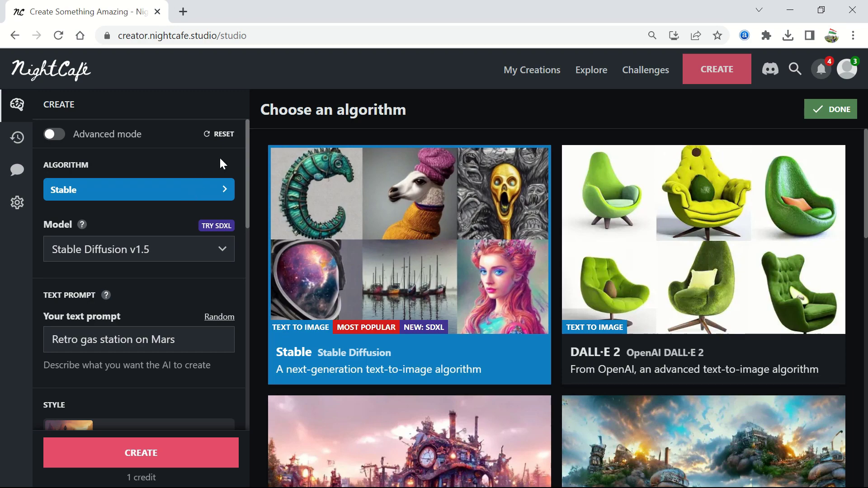
- Confirm Stable as the algorithm and keep Stable Diffusion v1.5 as the model
{"action": "left_click", "coordinate": [827, 115]}
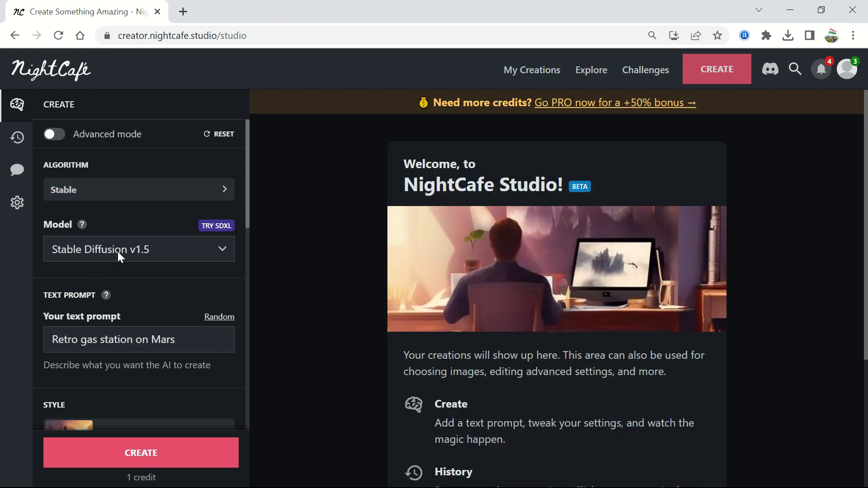
{"action": "left_click", "coordinate": [141, 252]}
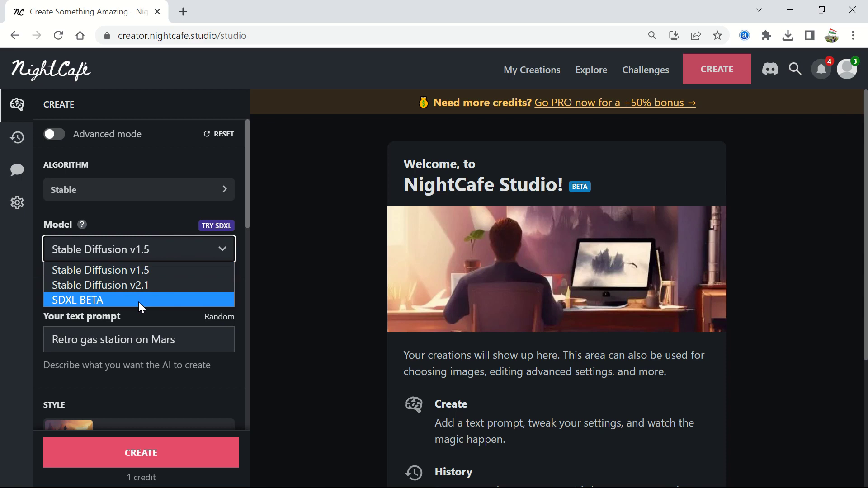
{"action": "left_click", "coordinate": [153, 229]}
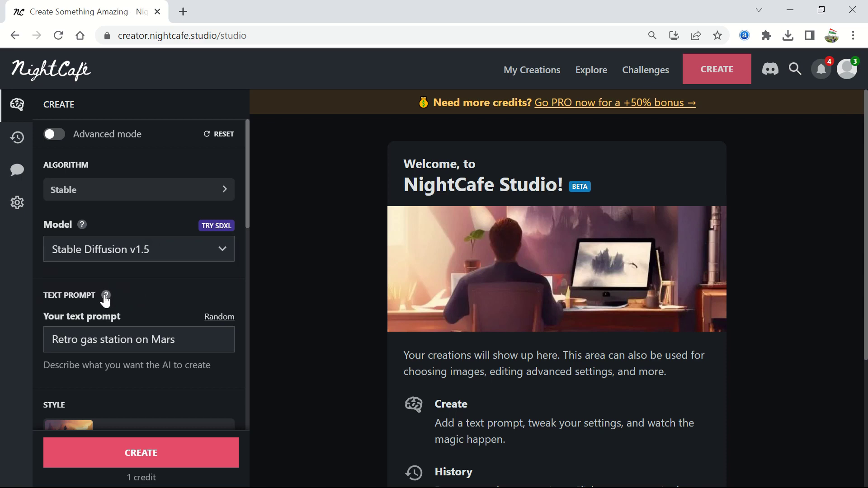
{"action": "left_click", "coordinate": [105, 296]}
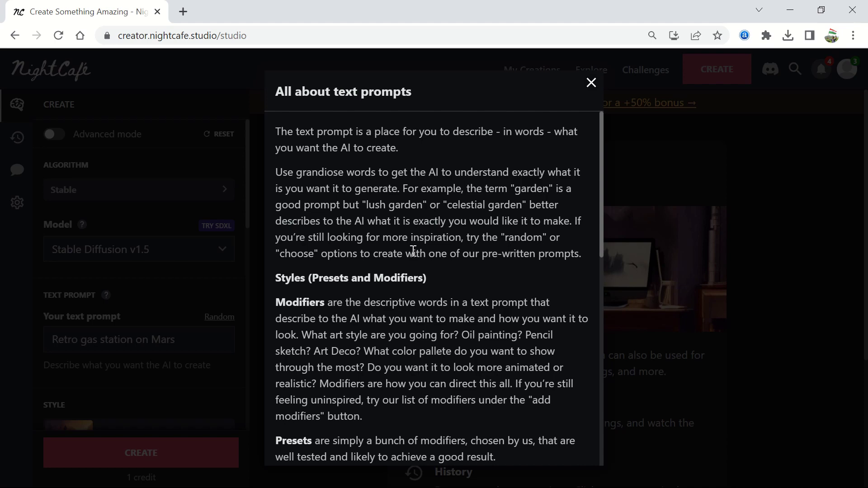
{"action": "scroll", "coordinate": [413, 251], "scroll_direction": "down", "scroll_amount": 3}
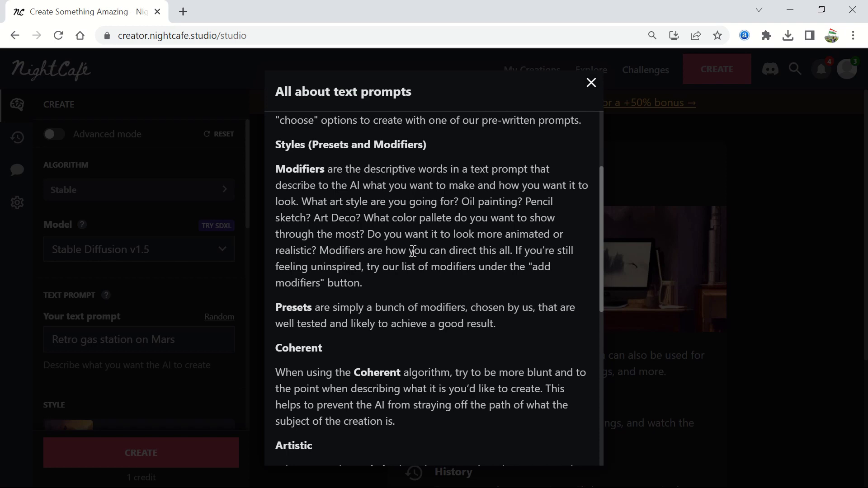
{"action": "scroll", "coordinate": [413, 251], "scroll_direction": "down", "scroll_amount": 4}
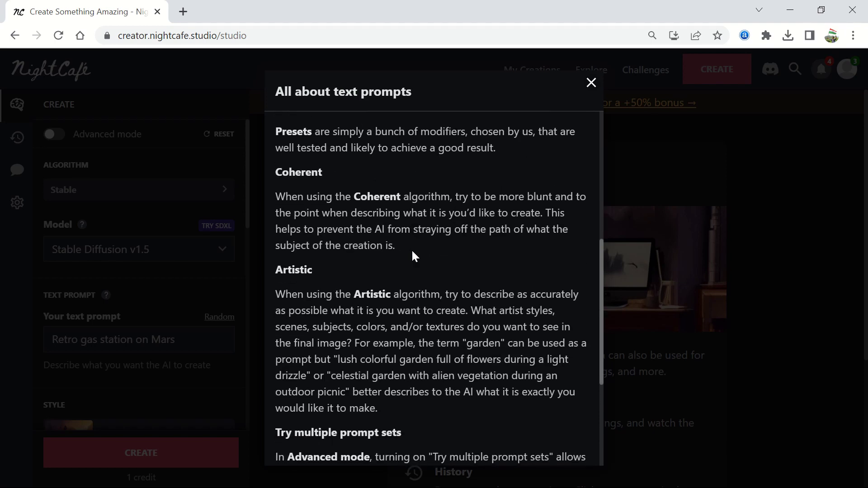
{"action": "scroll", "coordinate": [412, 253], "scroll_direction": "down", "scroll_amount": 4}
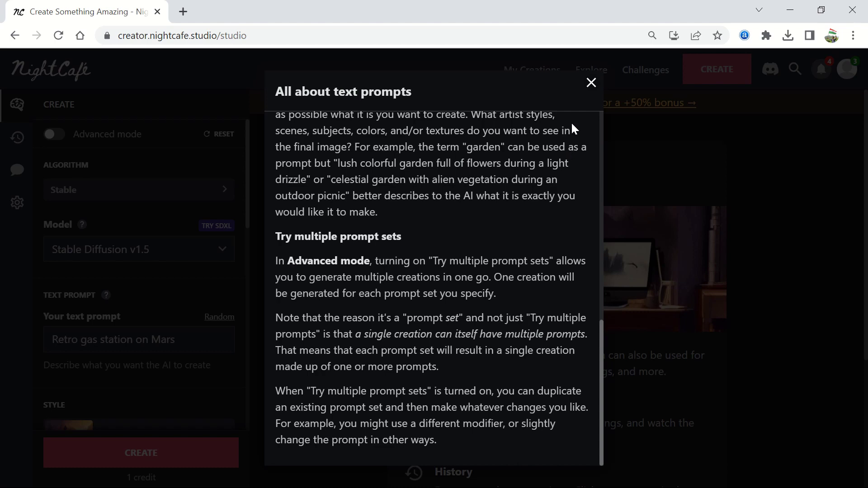
{"action": "left_click", "coordinate": [591, 84]}
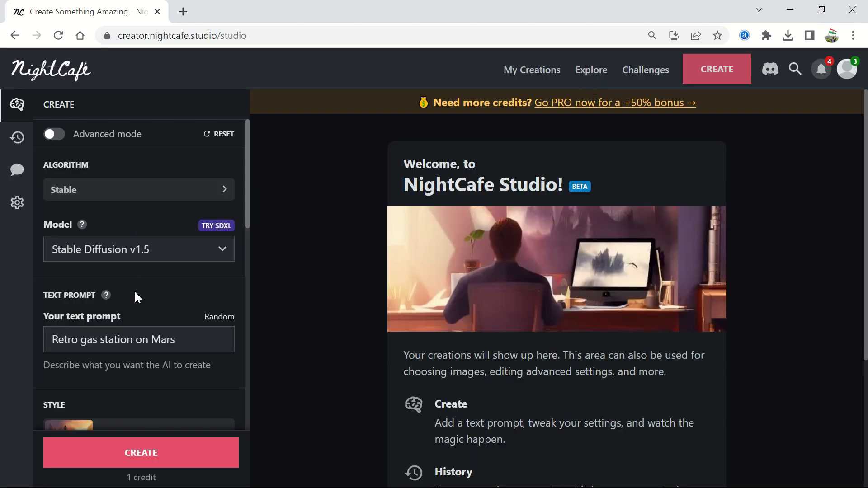
- Replace the prompt with the black-haired woman in blue with snakes, 8k description
{"action": "scroll", "coordinate": [134, 290], "scroll_direction": "down", "scroll_amount": 1}
{"action": "triple_click", "coordinate": [141, 276]}
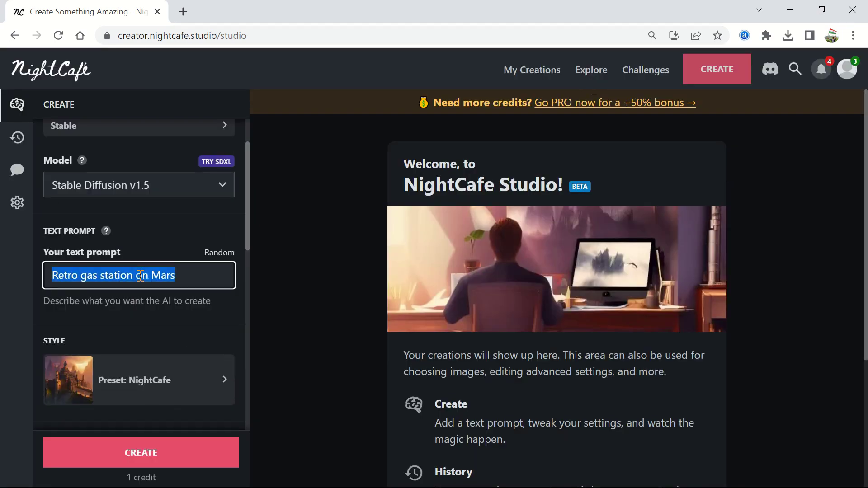
{"action": "type", "text": "A white woman, black hair , looking sharp, wearing blue, snakes on her head , 8k"}
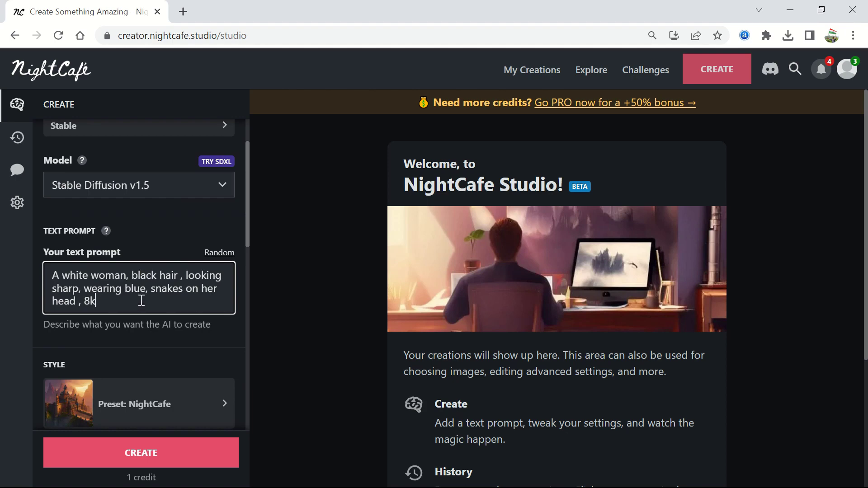
- Apply the Artistic Portrait preset style
{"action": "scroll", "coordinate": [140, 301], "scroll_direction": "down", "scroll_amount": 1}
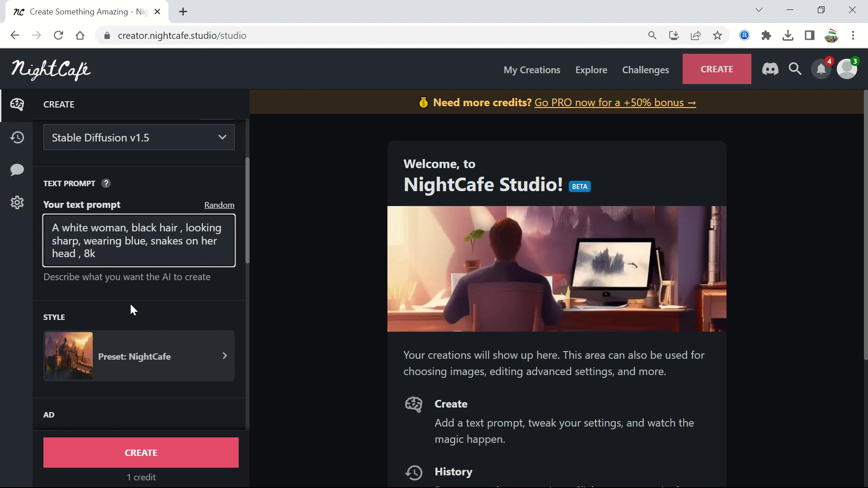
{"action": "left_click", "coordinate": [215, 360]}
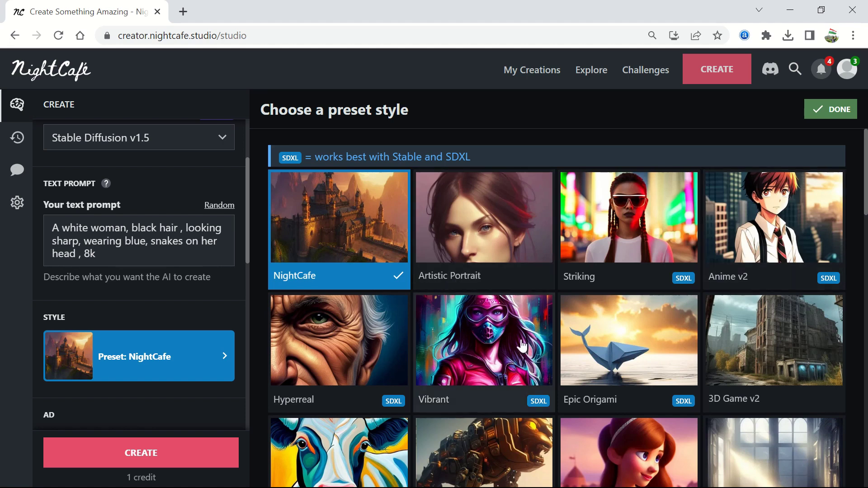
{"action": "left_click", "coordinate": [478, 279]}
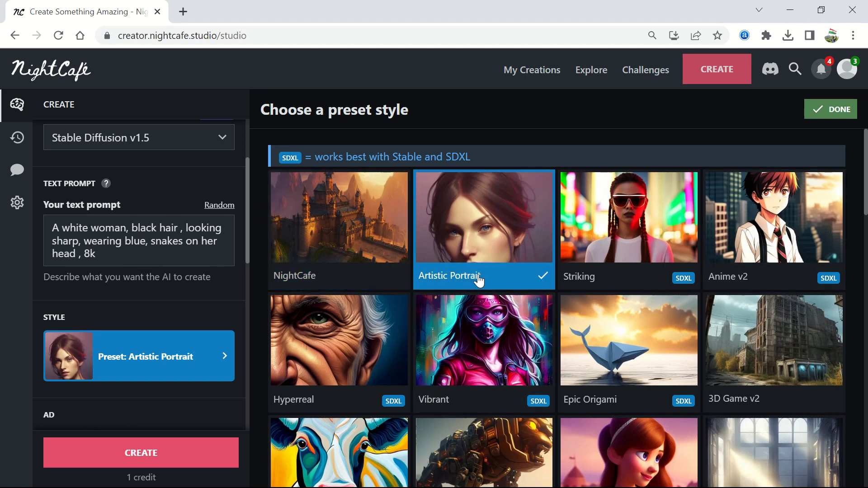
{"action": "left_click", "coordinate": [829, 113]}
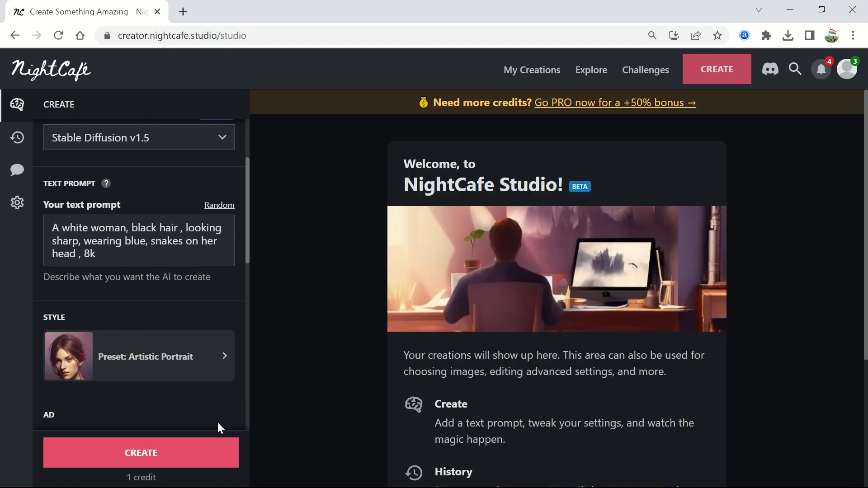
{"action": "scroll", "coordinate": [154, 420], "scroll_direction": "down", "scroll_amount": 3}
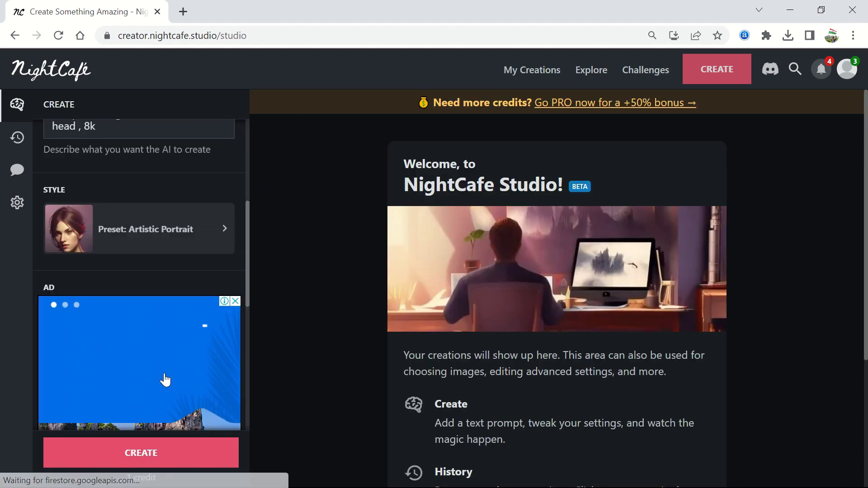
{"action": "scroll", "coordinate": [165, 380], "scroll_direction": "down", "scroll_amount": 2}
{"action": "scroll", "coordinate": [165, 379], "scroll_direction": "up", "scroll_amount": 4}
{"action": "scroll", "coordinate": [165, 379], "scroll_direction": "down", "scroll_amount": 8}
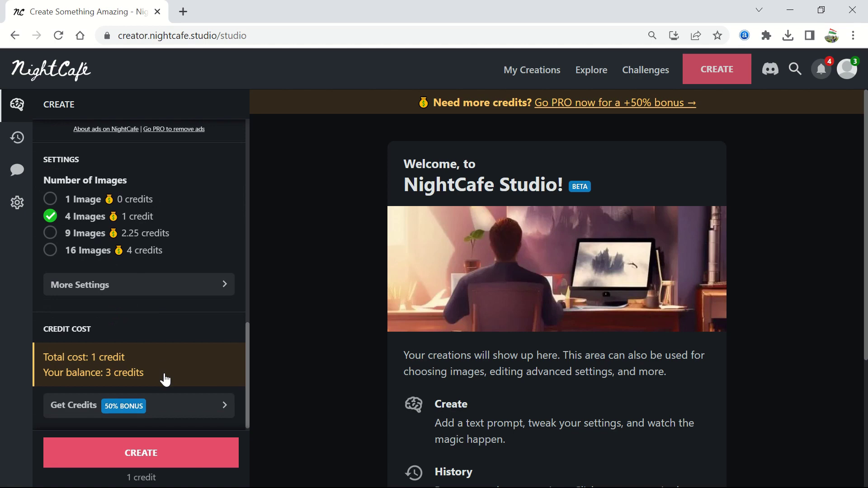
{"action": "scroll", "coordinate": [165, 380], "scroll_direction": "up", "scroll_amount": 6}
{"action": "scroll", "coordinate": [165, 380], "scroll_direction": "down", "scroll_amount": 4}
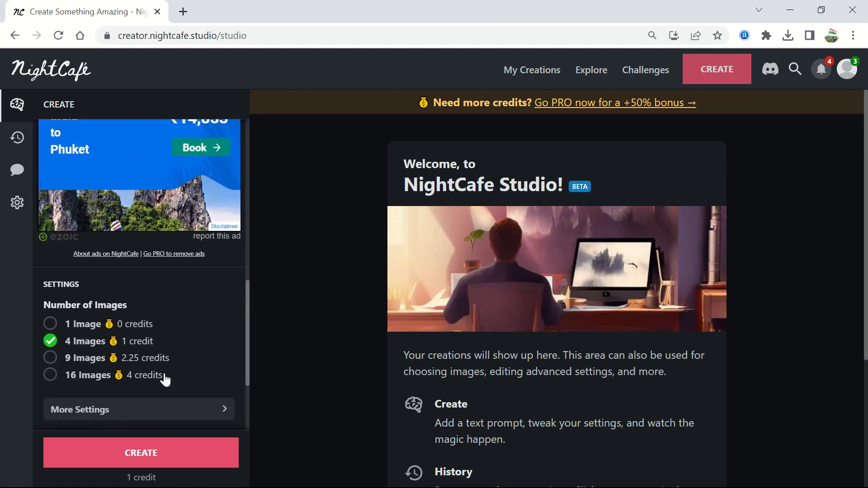
{"action": "scroll", "coordinate": [165, 380], "scroll_direction": "down", "scroll_amount": 2}
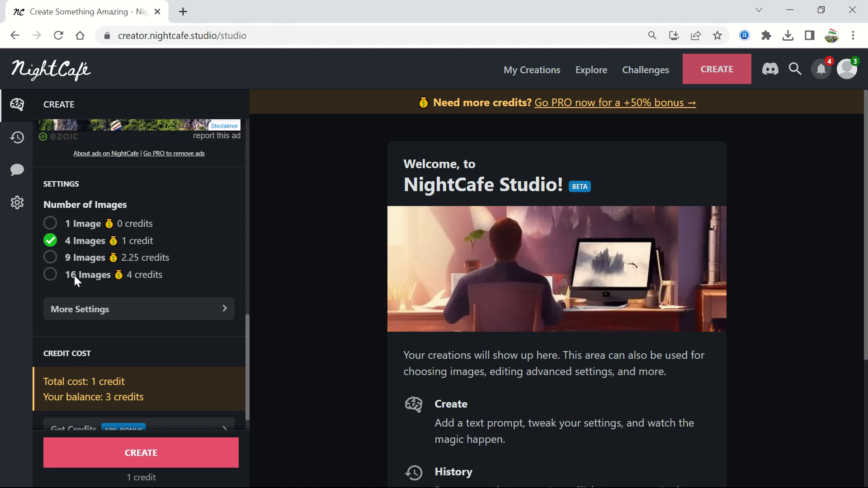
{"action": "scroll", "coordinate": [147, 276], "scroll_direction": "down", "scroll_amount": 1}
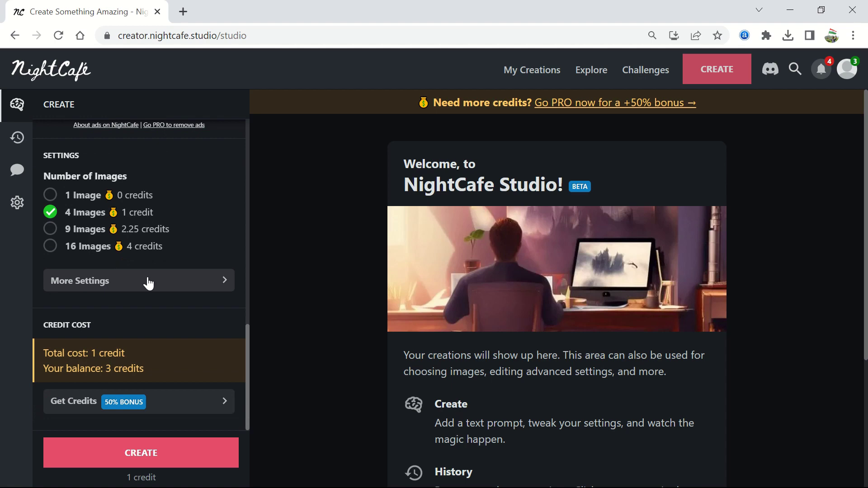
- In Advanced Settings, keep Short runtime and set the aspect ratio to Widescreen (16:9)
{"action": "left_click", "coordinate": [149, 283]}
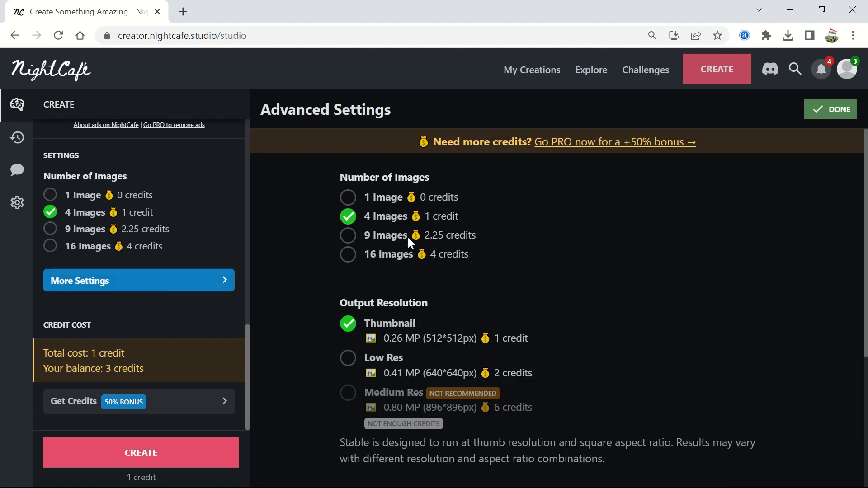
{"action": "scroll", "coordinate": [468, 272], "scroll_direction": "down", "scroll_amount": 3}
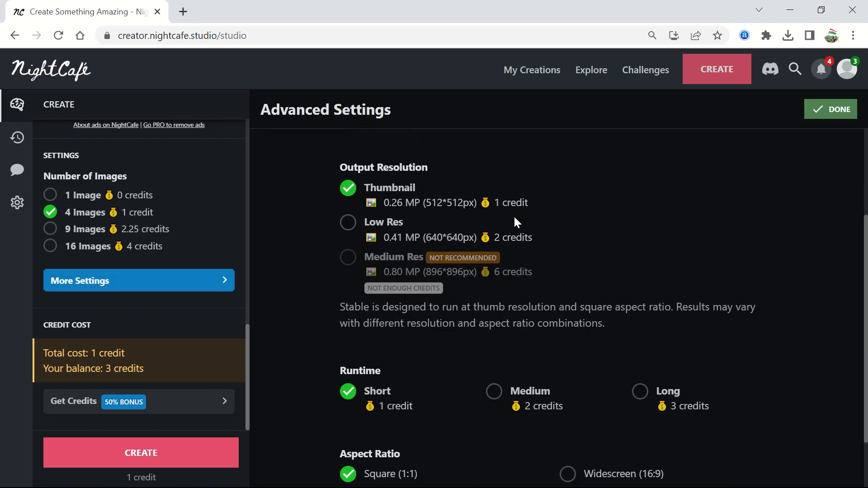
{"action": "scroll", "coordinate": [549, 221], "scroll_direction": "down", "scroll_amount": 1}
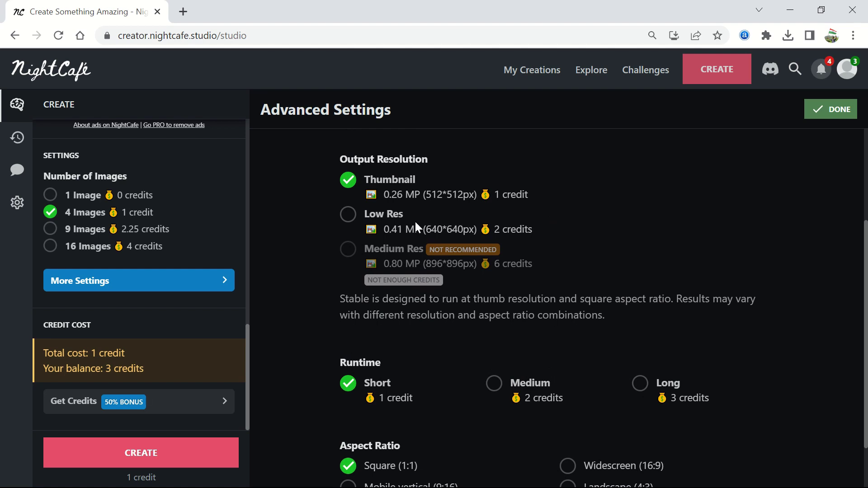
{"action": "scroll", "coordinate": [584, 254], "scroll_direction": "down", "scroll_amount": 1}
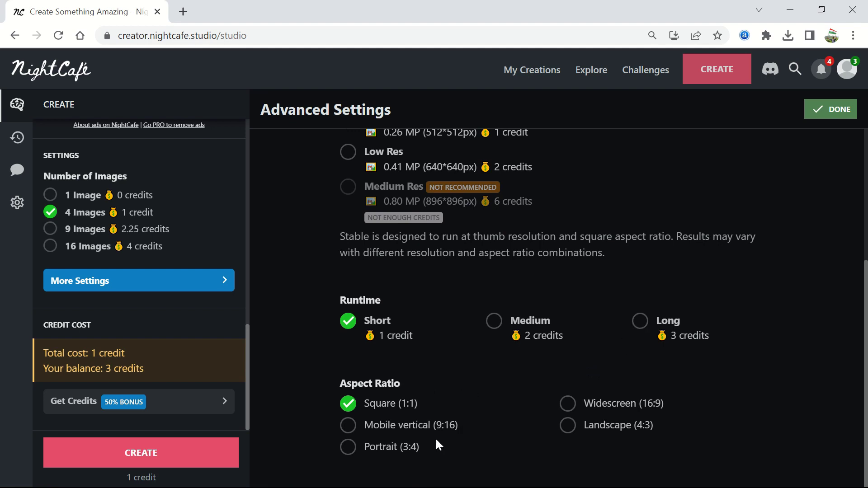
{"action": "left_click", "coordinate": [569, 404]}
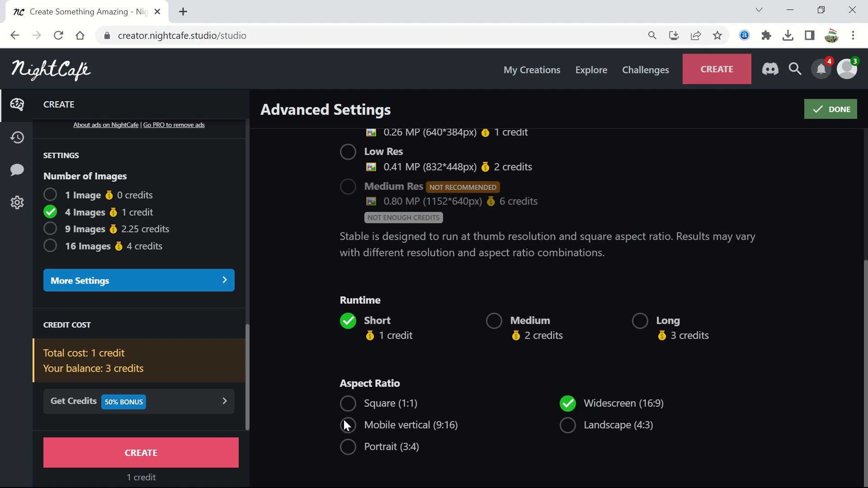
{"action": "left_click", "coordinate": [834, 110]}
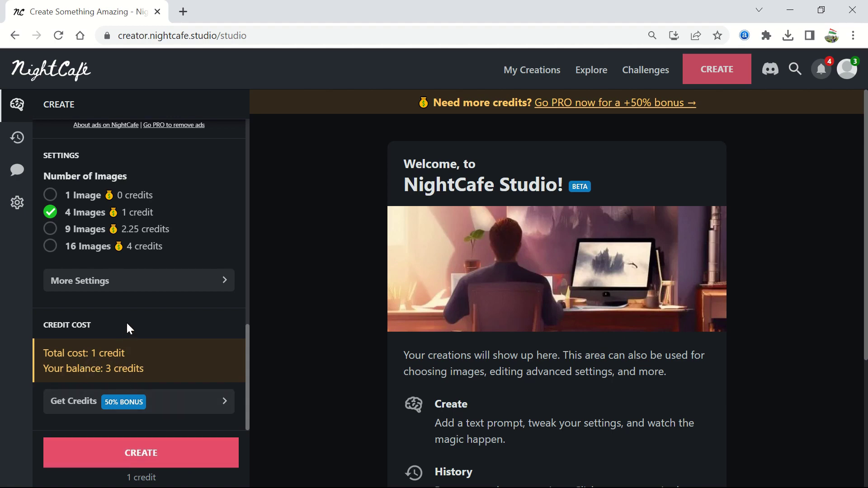
- Scroll back to the top of the Create panel and run the snake-haired woman prompt
{"action": "scroll", "coordinate": [126, 321], "scroll_direction": "up", "scroll_amount": 6}
{"action": "scroll", "coordinate": [126, 323], "scroll_direction": "up", "scroll_amount": 1}
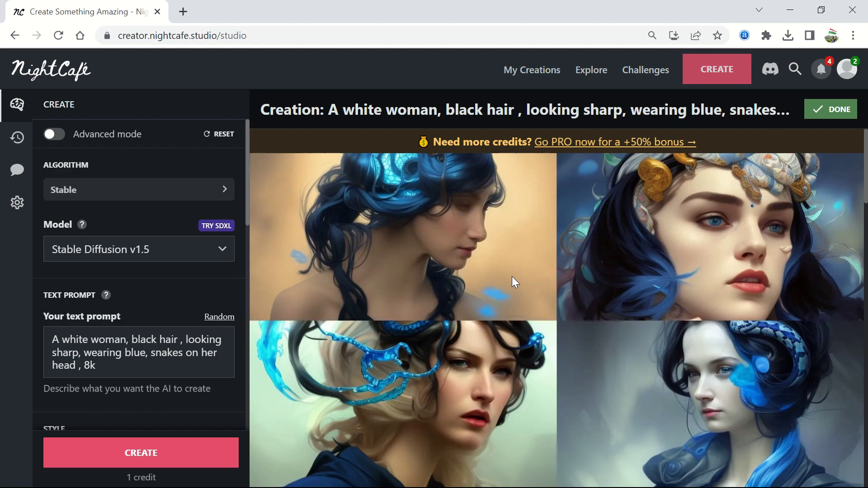
- Browse the four portraits, set the blue-patterned snake portrait as main image, then reopen the collage
{"action": "scroll", "coordinate": [513, 343], "scroll_direction": "down", "scroll_amount": 2}
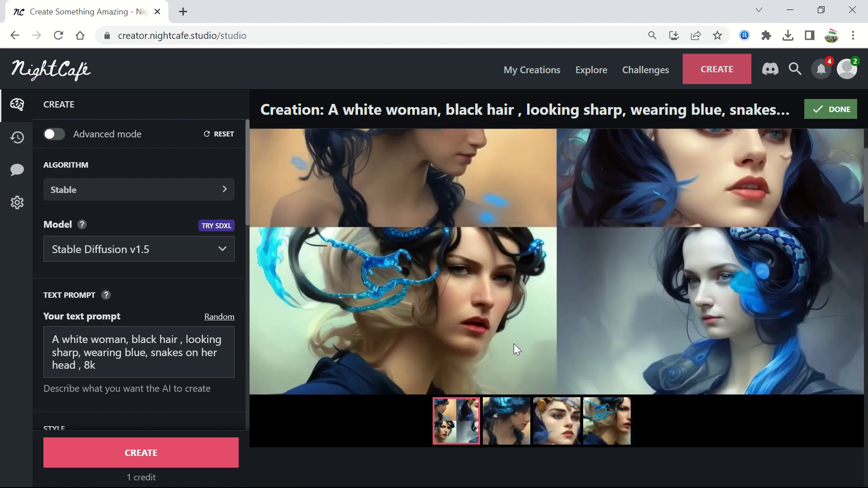
{"action": "left_click", "coordinate": [519, 425]}
{"action": "left_click", "coordinate": [540, 427]}
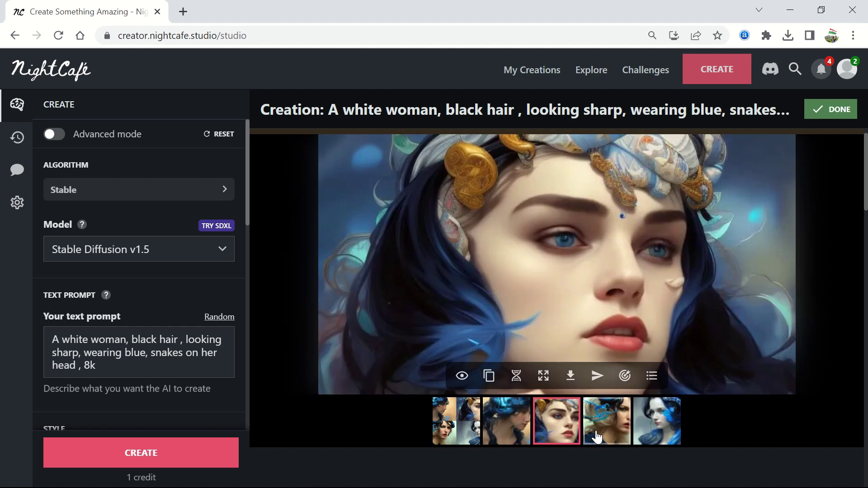
{"action": "left_click", "coordinate": [596, 437]}
{"action": "left_click", "coordinate": [667, 433]}
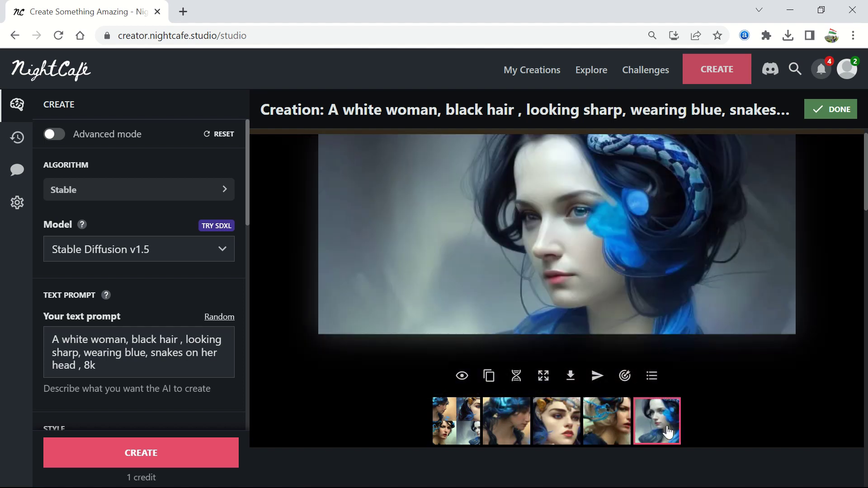
{"action": "left_click", "coordinate": [462, 377]}
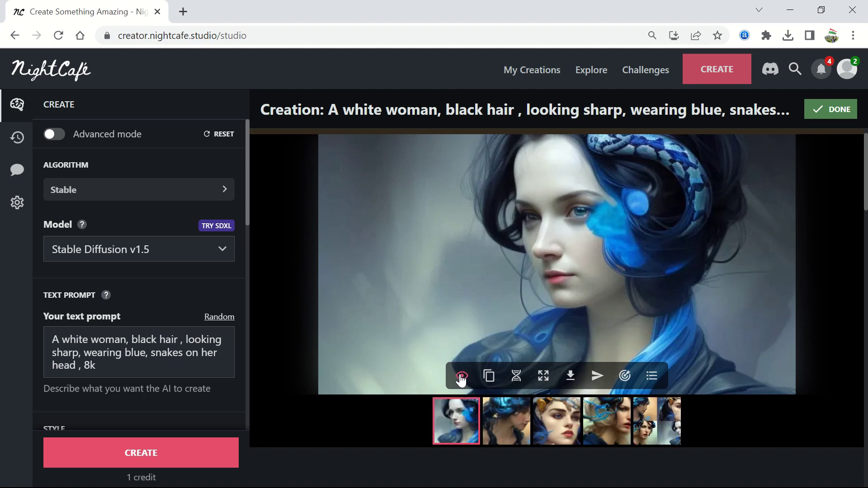
{"action": "left_click", "coordinate": [673, 429]}
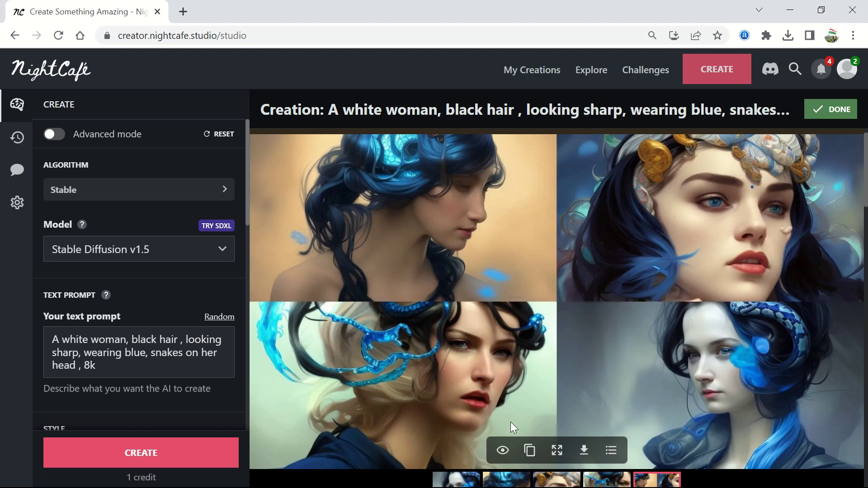
- Restore the collage as main image and duplicate the creation's settings
{"action": "left_click", "coordinate": [503, 450]}
{"action": "left_click", "coordinate": [530, 450]}
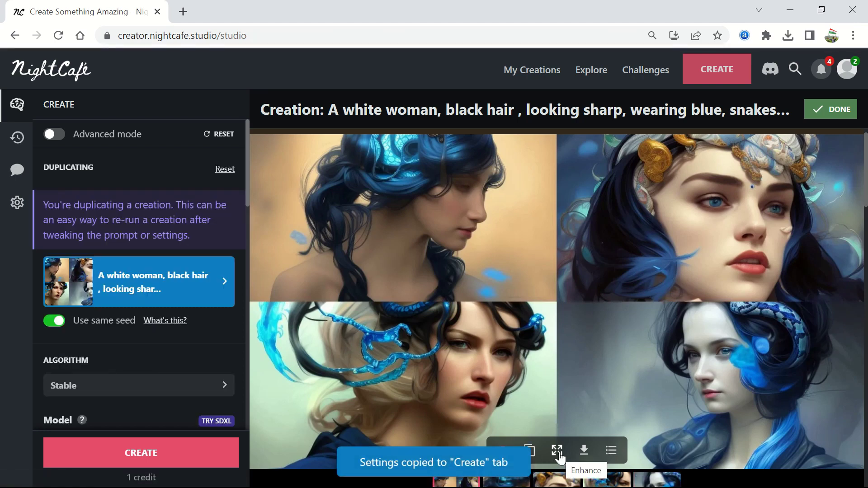
{"action": "left_click", "coordinate": [611, 450]}
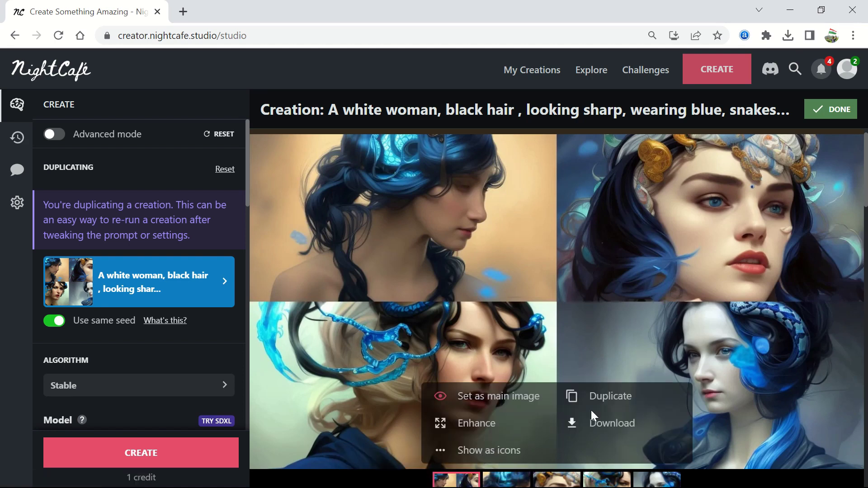
{"action": "left_click", "coordinate": [402, 452]}
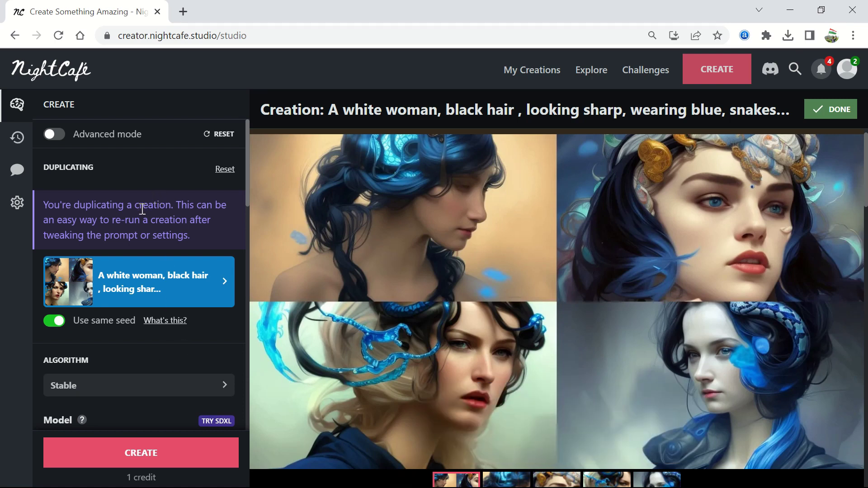
- Reset the duplicated settings to clear the create form
{"action": "scroll", "coordinate": [184, 233], "scroll_direction": "down", "scroll_amount": 9}
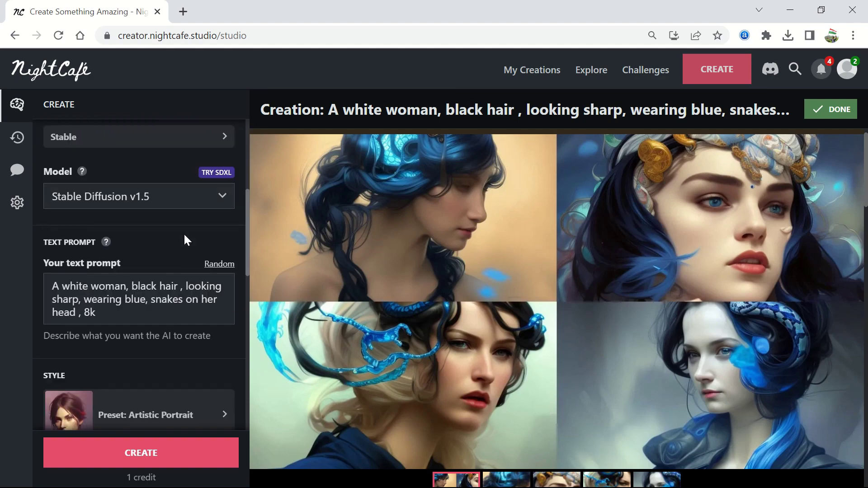
{"action": "scroll", "coordinate": [184, 240], "scroll_direction": "down", "scroll_amount": 8}
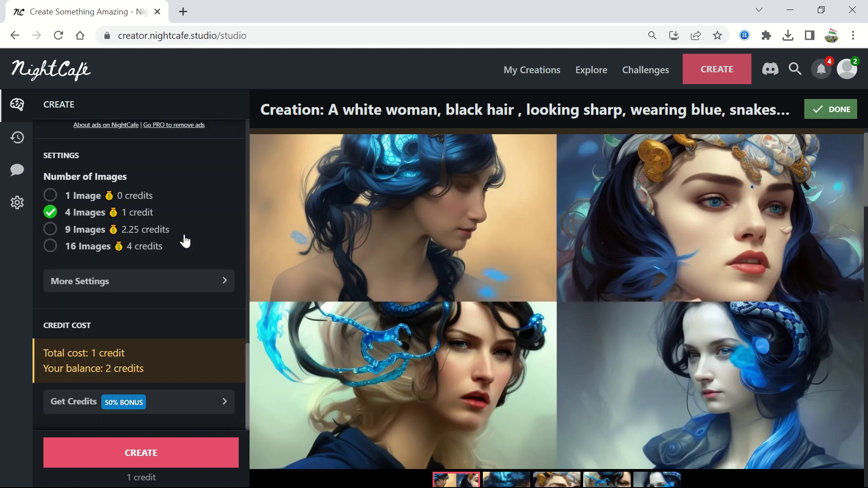
{"action": "scroll", "coordinate": [184, 237], "scroll_direction": "up", "scroll_amount": 15}
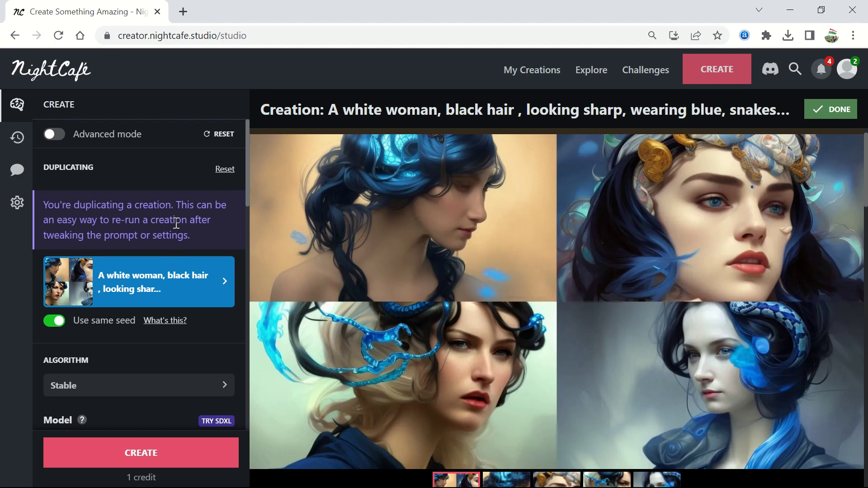
{"action": "double_click", "coordinate": [174, 222]}
{"action": "left_click", "coordinate": [222, 135]}
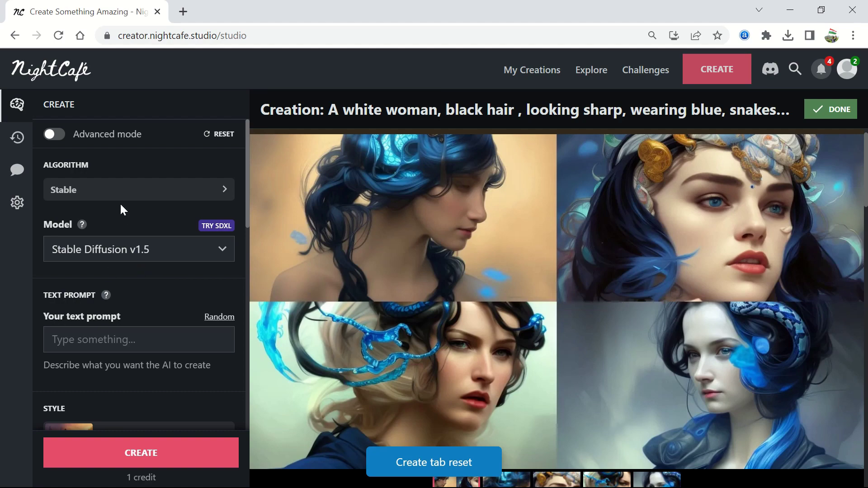
{"action": "scroll", "coordinate": [106, 283], "scroll_direction": "down", "scroll_amount": 2}
{"action": "left_click", "coordinate": [120, 232]}
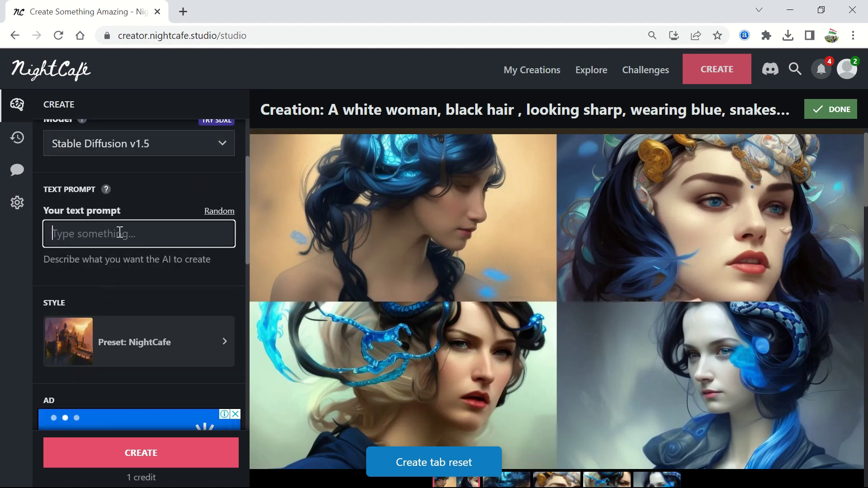
- Download the four-portrait grid image and check it in Chrome's downloads
{"action": "scroll", "coordinate": [120, 232], "scroll_direction": "down", "scroll_amount": 2}
{"action": "scroll", "coordinate": [120, 232], "scroll_direction": "up", "scroll_amount": 2}
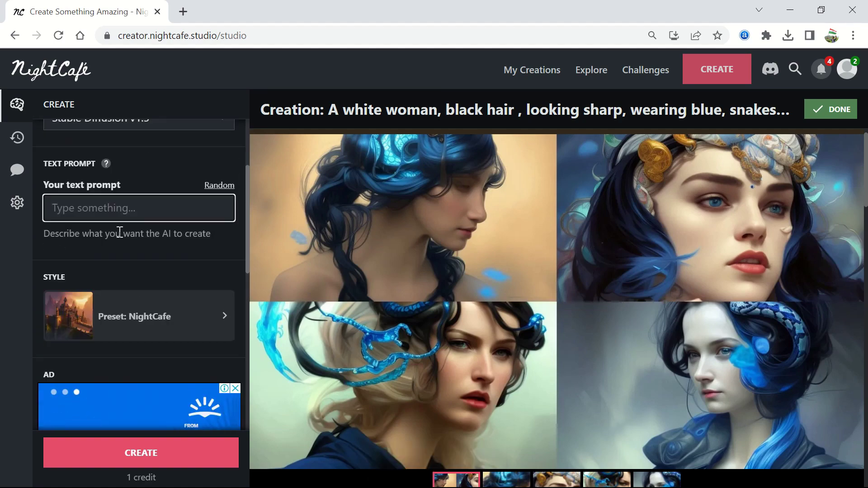
{"action": "mouse_move", "coordinate": [457, 286]}
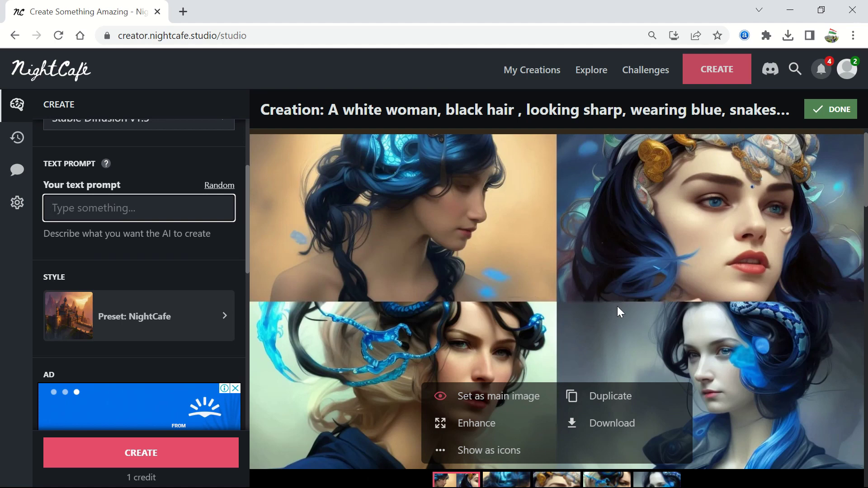
{"action": "left_click", "coordinate": [604, 426]}
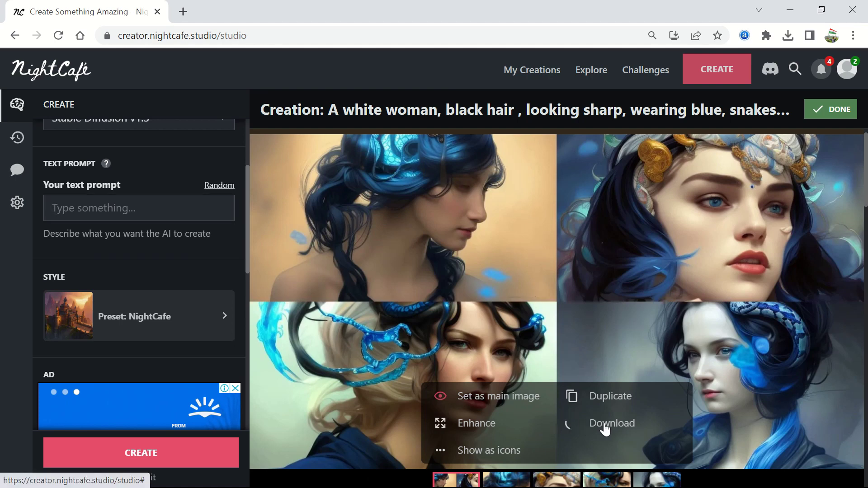
{"action": "left_click", "coordinate": [787, 36]}
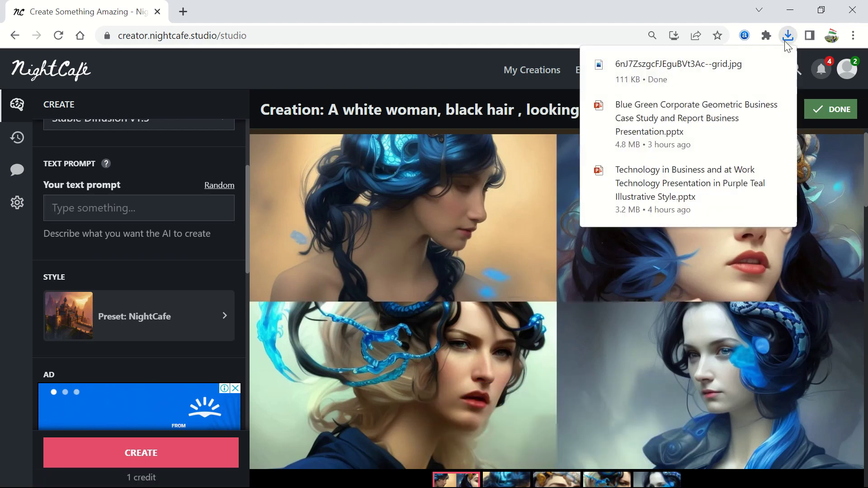
- View the downloaded grid.jpg in Photos, zooming in and out, then close Photos
{"action": "left_click", "coordinate": [715, 71]}
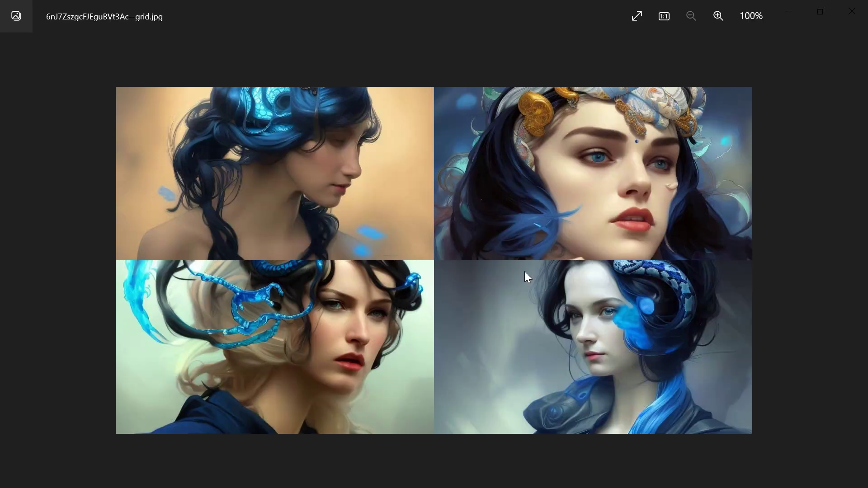
{"action": "scroll", "coordinate": [525, 272], "scroll_direction": "up", "scroll_amount": 4}
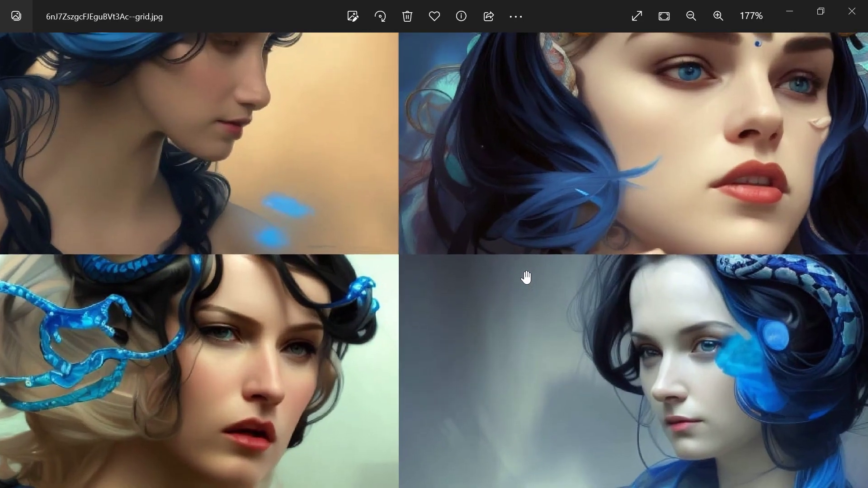
{"action": "scroll", "coordinate": [527, 277], "scroll_direction": "down", "scroll_amount": 3}
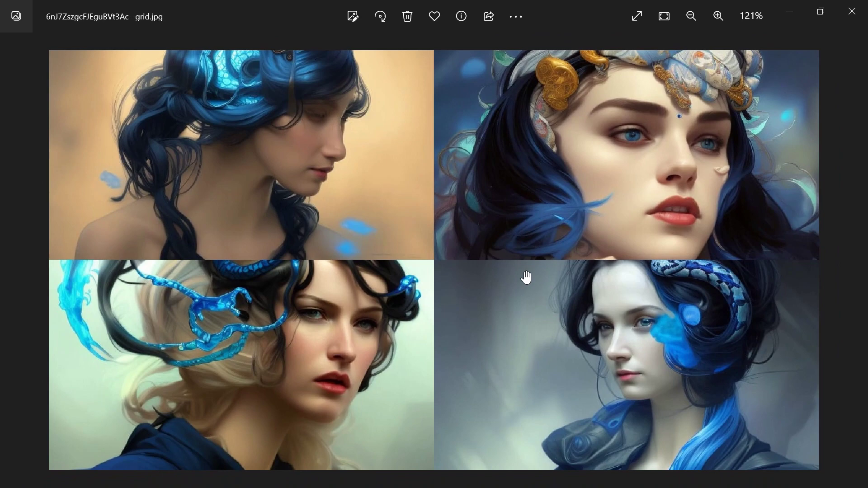
{"action": "left_click", "coordinate": [852, 11]}
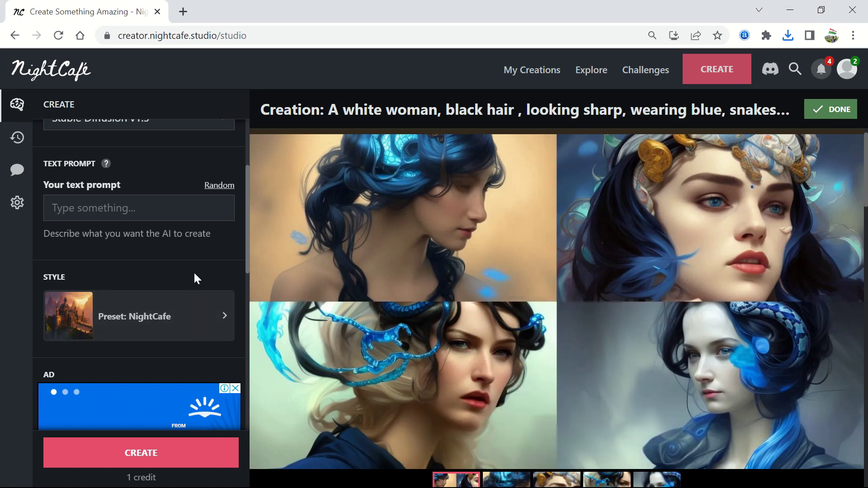
- Reopen the Retro gas station on Mars creation from history and show its labelled actions
{"action": "left_click", "coordinate": [16, 138]}
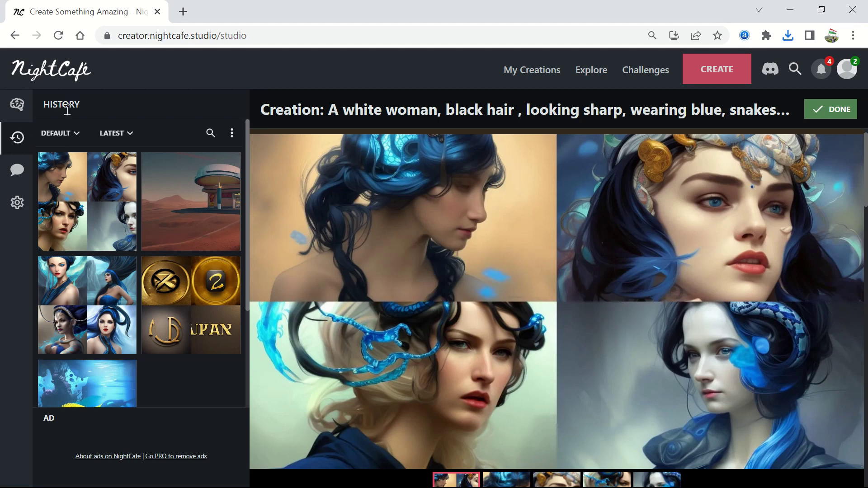
{"action": "left_click", "coordinate": [232, 133]}
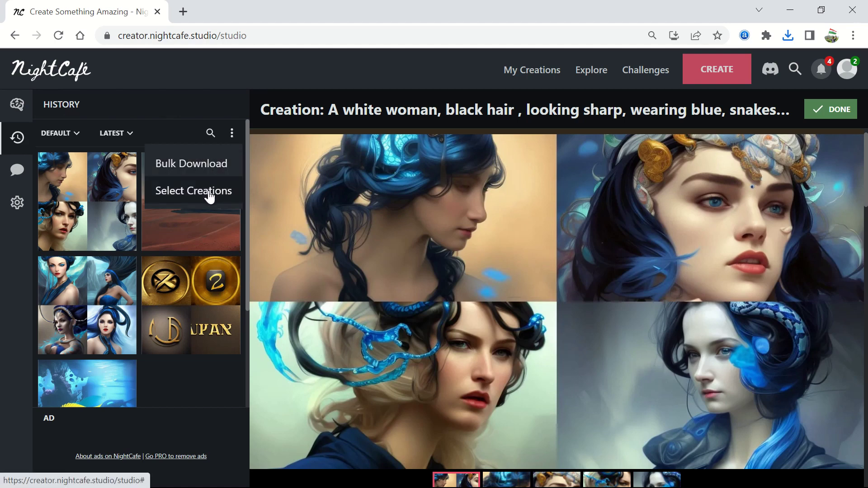
{"action": "left_click", "coordinate": [174, 247]}
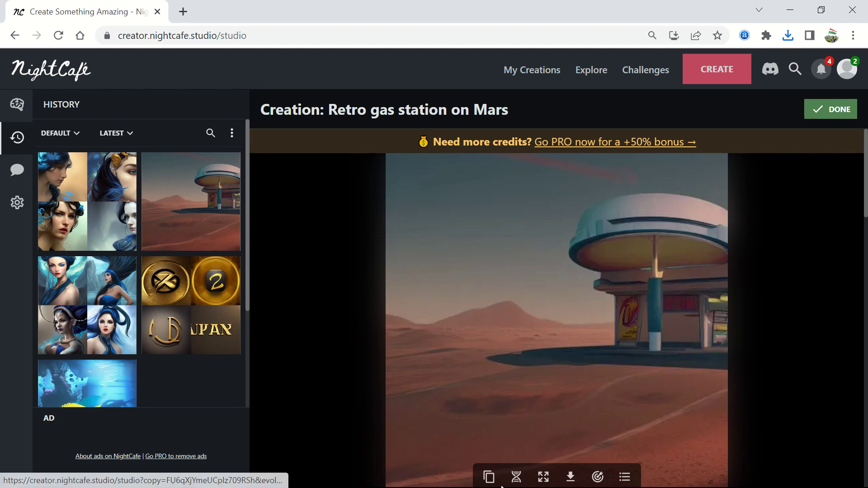
{"action": "left_click", "coordinate": [624, 478]}
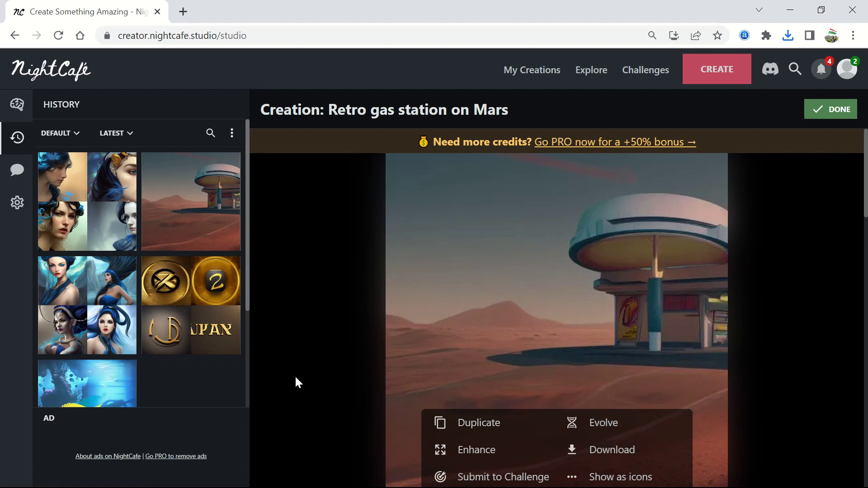
{"action": "left_click", "coordinate": [18, 171]}
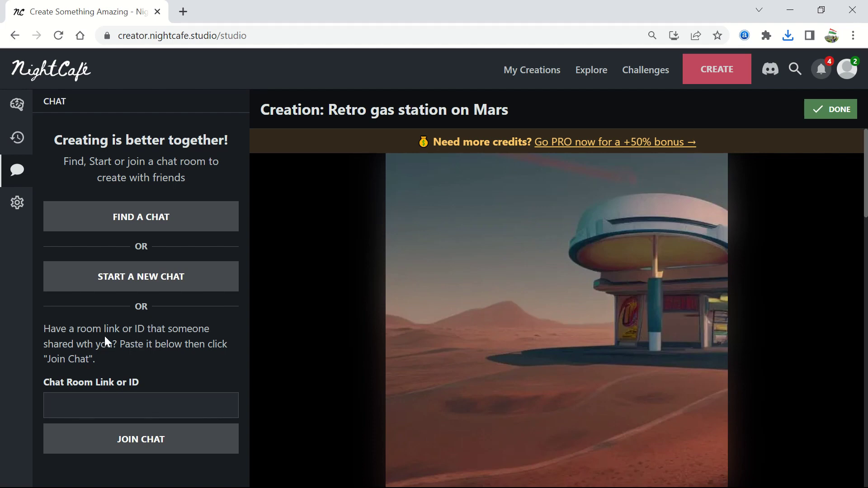
{"action": "left_click", "coordinate": [129, 411]}
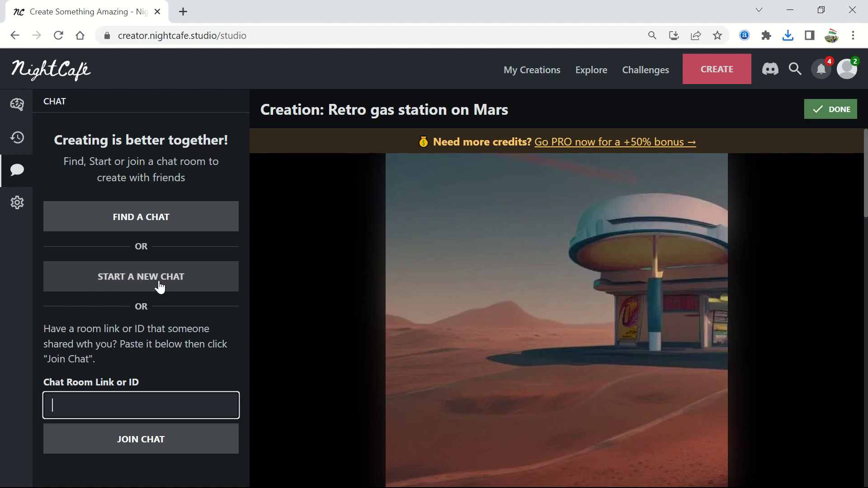
{"action": "left_click", "coordinate": [160, 285]}
{"action": "scroll", "coordinate": [396, 262], "scroll_direction": "down", "scroll_amount": 2}
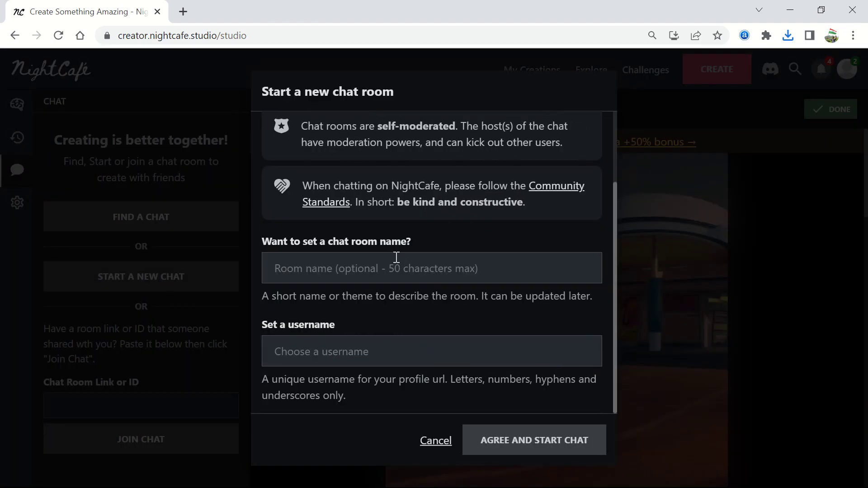
{"action": "scroll", "coordinate": [396, 257], "scroll_direction": "up", "scroll_amount": 2}
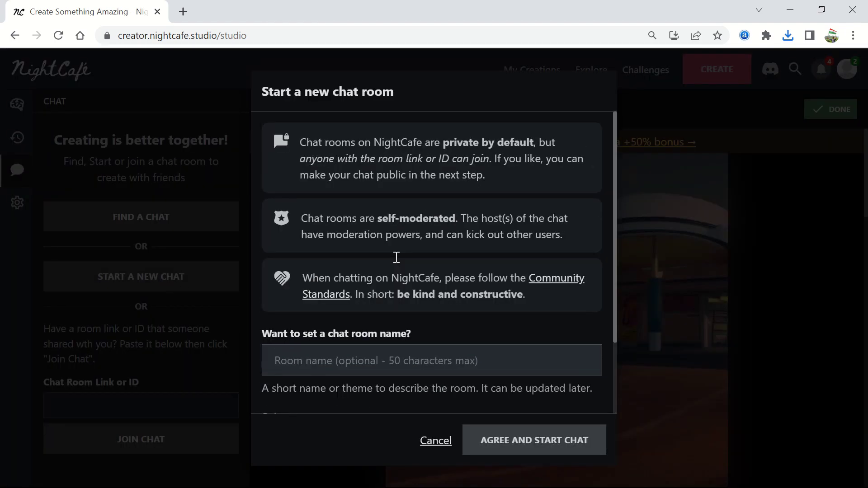
{"action": "scroll", "coordinate": [428, 253], "scroll_direction": "down", "scroll_amount": 2}
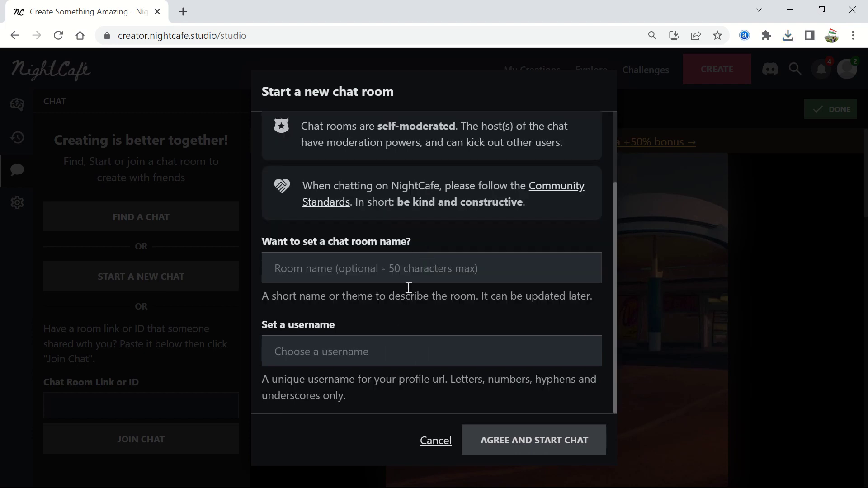
{"action": "left_click", "coordinate": [407, 275]}
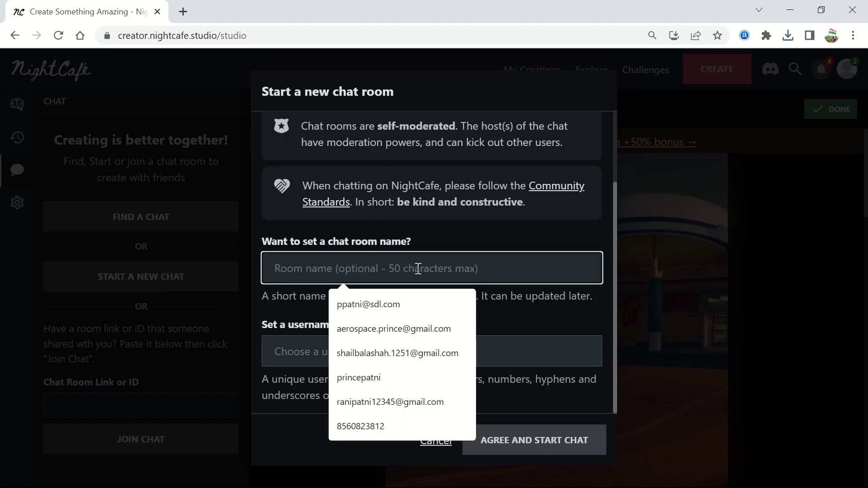
{"action": "left_click", "coordinate": [517, 345]}
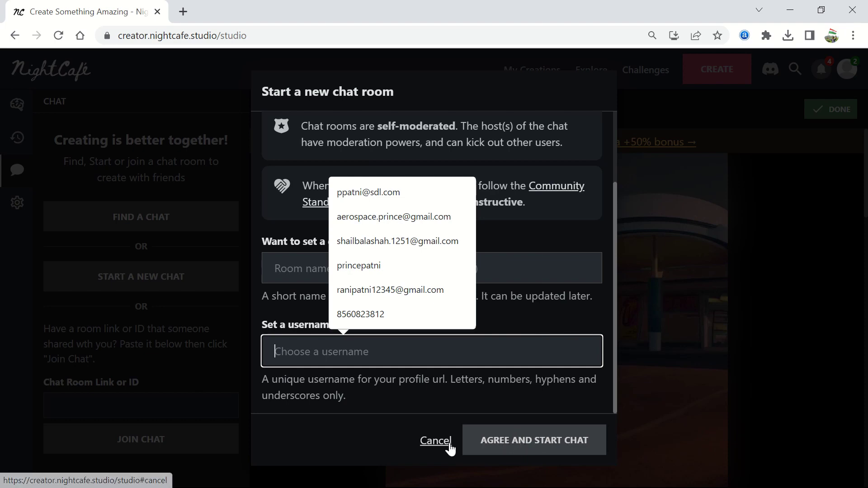
{"action": "left_click", "coordinate": [430, 445]}
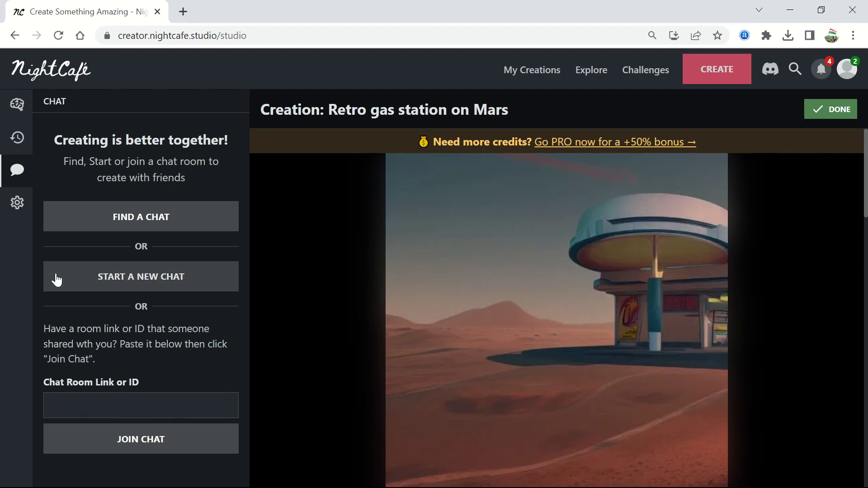
- Open the preferences and toggle Use Dark Theme off and back on, leaving it enabled
{"action": "left_click", "coordinate": [18, 203]}
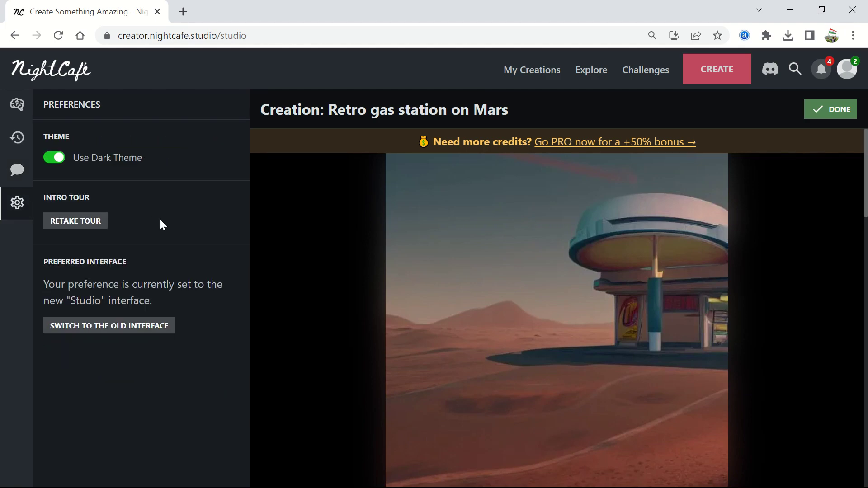
{"action": "left_click", "coordinate": [57, 165]}
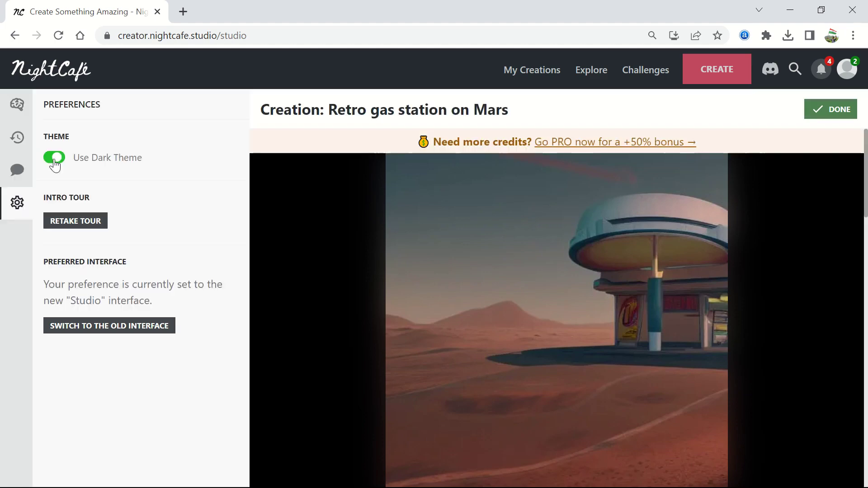
{"action": "left_click", "coordinate": [57, 165]}
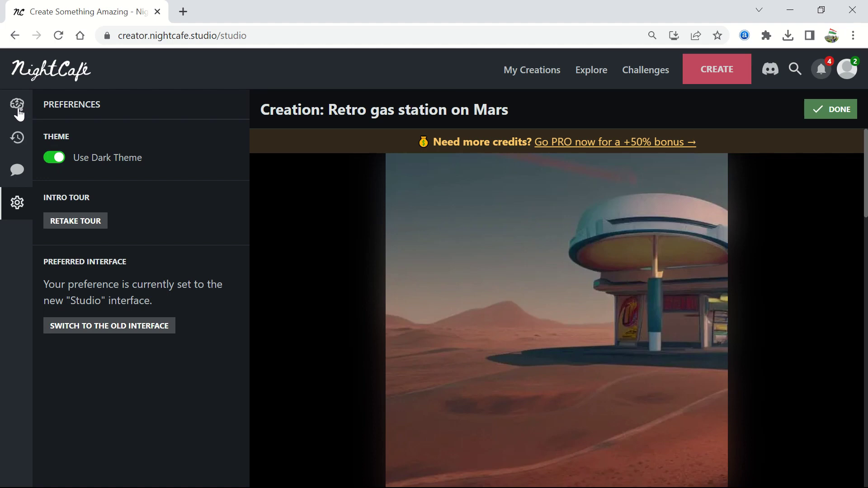
- Switch the algorithm to DALL-E 2 and paste the black-haired woman in blue with snakes prompt
{"action": "left_click", "coordinate": [18, 112]}
{"action": "scroll", "coordinate": [120, 252], "scroll_direction": "up", "scroll_amount": 3}
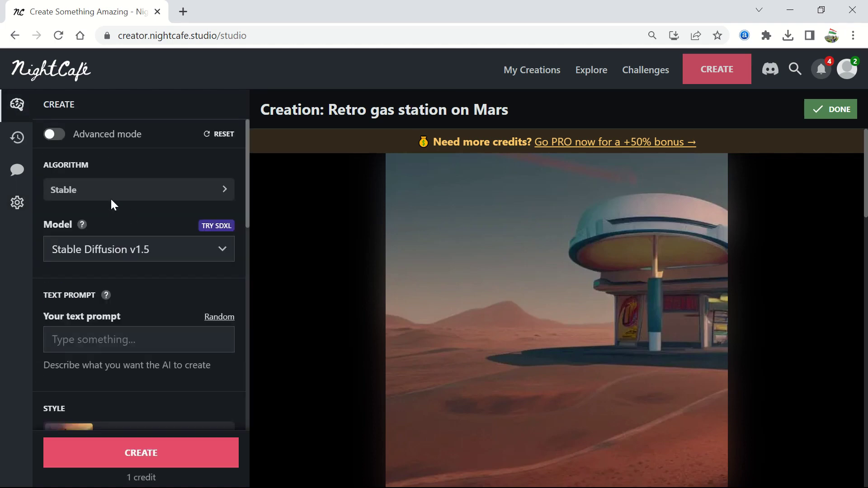
{"action": "left_click", "coordinate": [164, 189]}
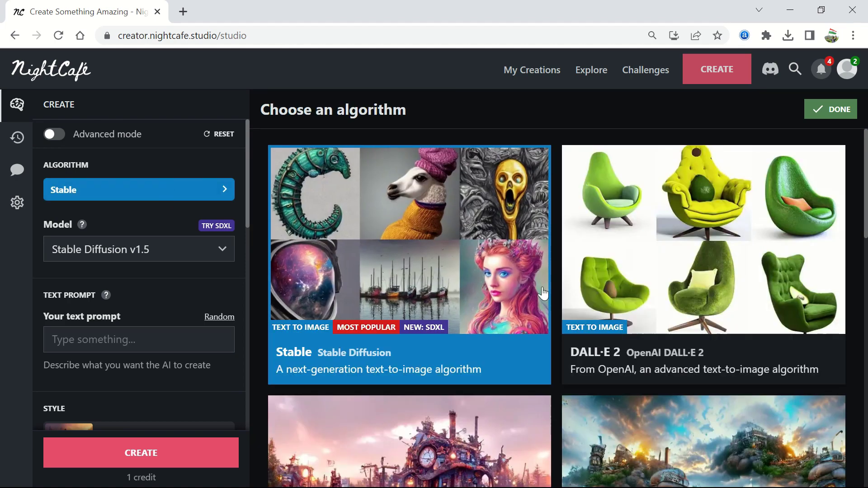
{"action": "left_click", "coordinate": [664, 248]}
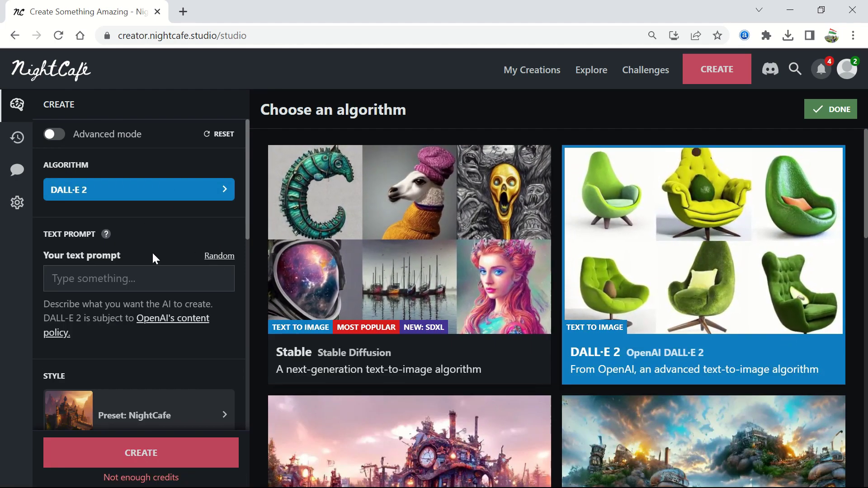
{"action": "left_click", "coordinate": [128, 278]}
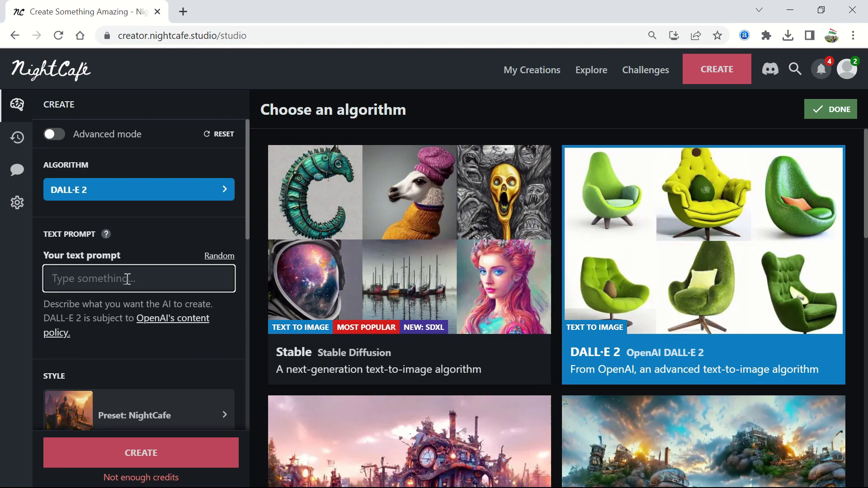
{"action": "type", "text": "A white woman, black hair , looking sharp, wearing blue, snakes on her head , 8k"}
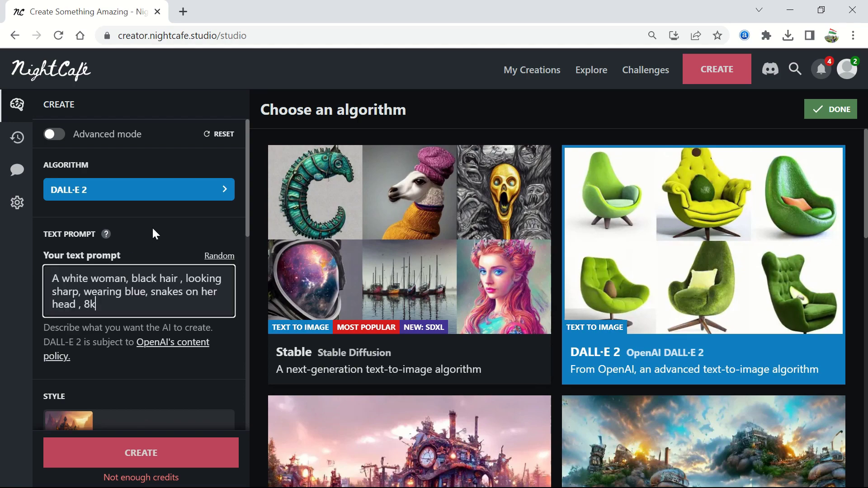
- Open the style presets, choose 1 Image for one credit, and start the creation
{"action": "scroll", "coordinate": [155, 233], "scroll_direction": "down", "scroll_amount": 5}
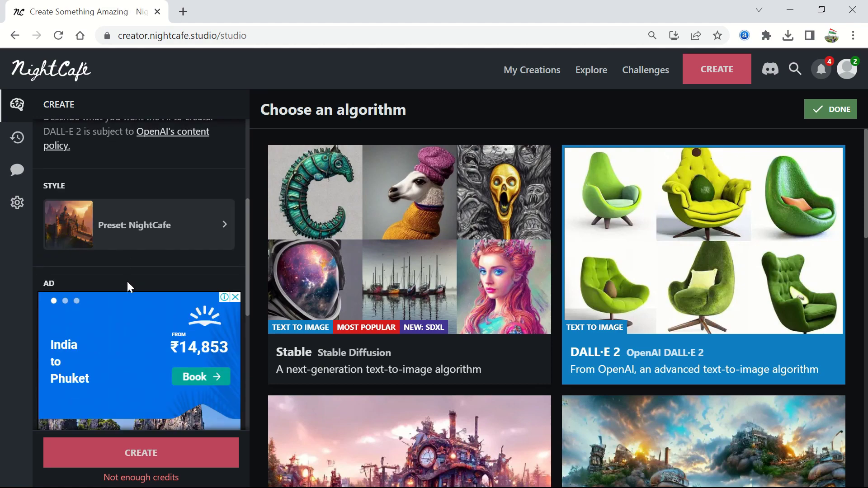
{"action": "left_click", "coordinate": [164, 248]}
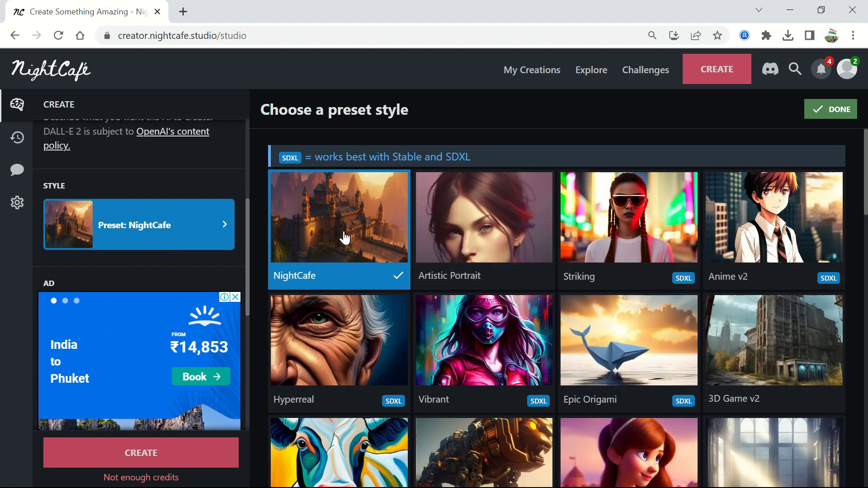
{"action": "scroll", "coordinate": [169, 272], "scroll_direction": "down", "scroll_amount": 4}
{"action": "scroll", "coordinate": [113, 389], "scroll_direction": "down", "scroll_amount": 2}
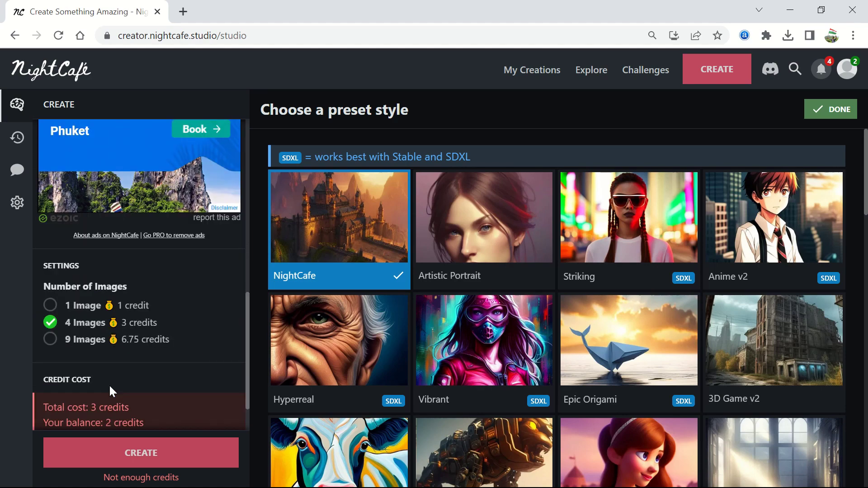
{"action": "left_click", "coordinate": [56, 298]}
{"action": "scroll", "coordinate": [159, 341], "scroll_direction": "down", "scroll_amount": 1}
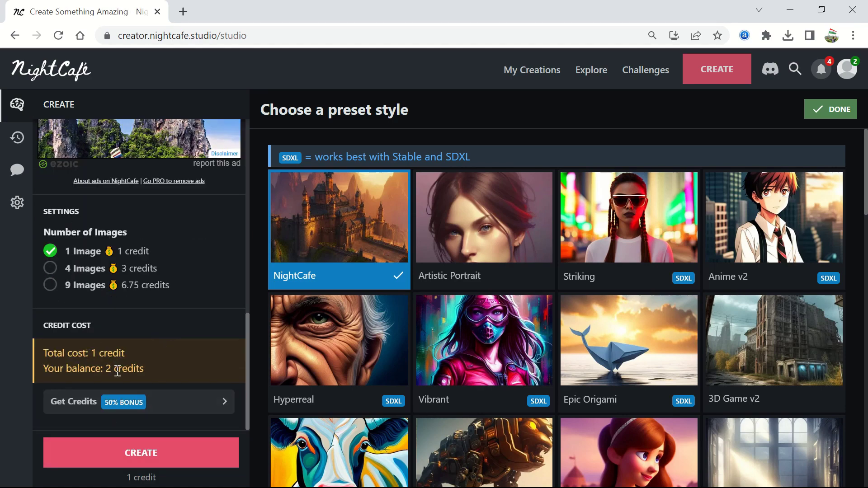
{"action": "left_click", "coordinate": [155, 452]}
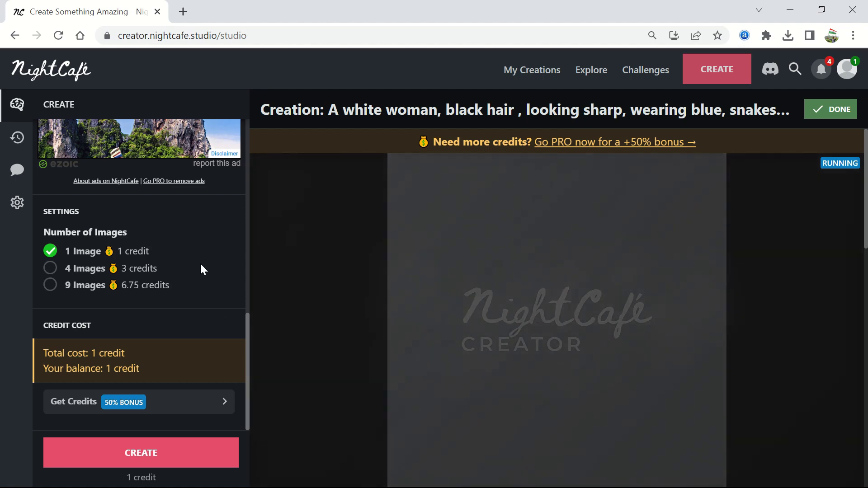
- Review the finished DALL-E 2 snake-haired portrait, then close it to return to the studio welcome page
{"action": "scroll", "coordinate": [200, 270], "scroll_direction": "up", "scroll_amount": 10}
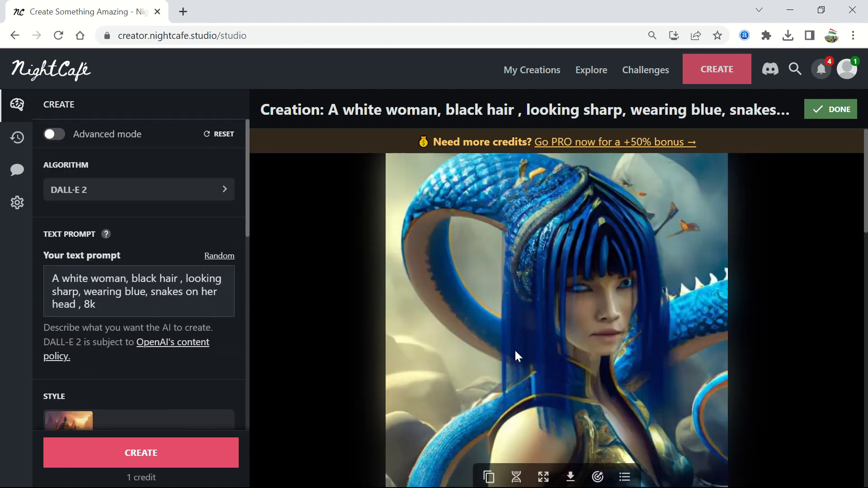
{"action": "scroll", "coordinate": [695, 356], "scroll_direction": "down", "scroll_amount": 2}
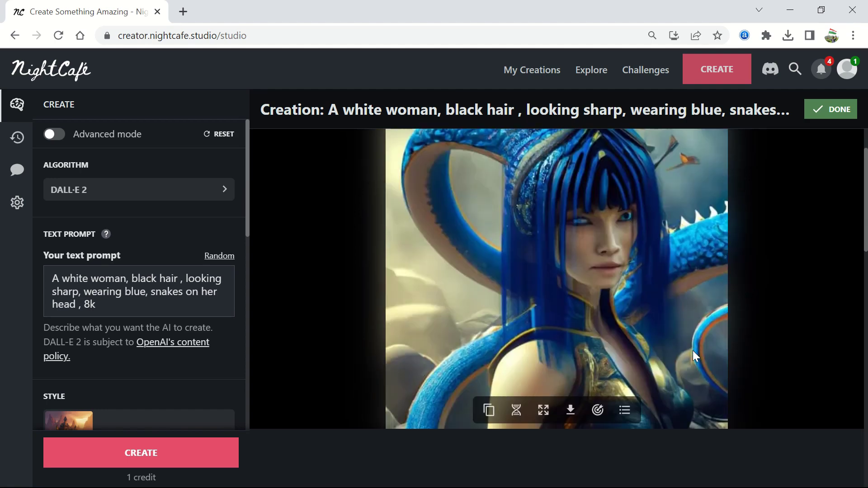
{"action": "scroll", "coordinate": [694, 356], "scroll_direction": "down", "scroll_amount": 4}
{"action": "scroll", "coordinate": [695, 356], "scroll_direction": "up", "scroll_amount": 6}
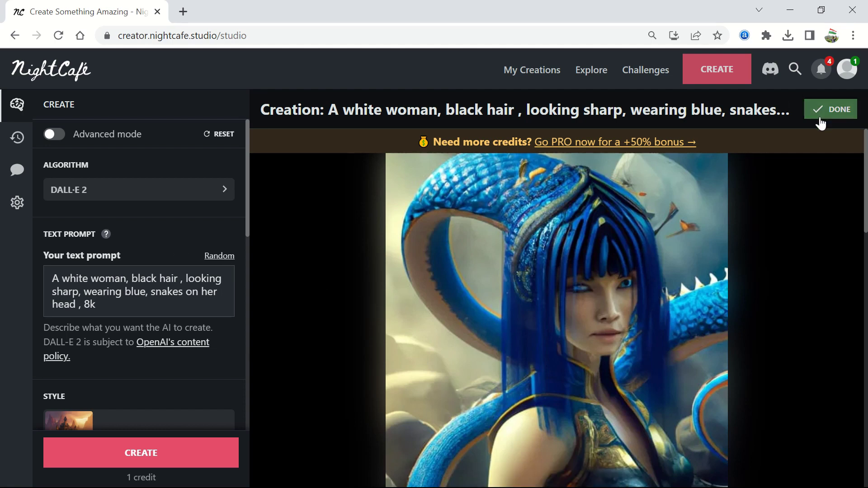
{"action": "left_click", "coordinate": [821, 123]}
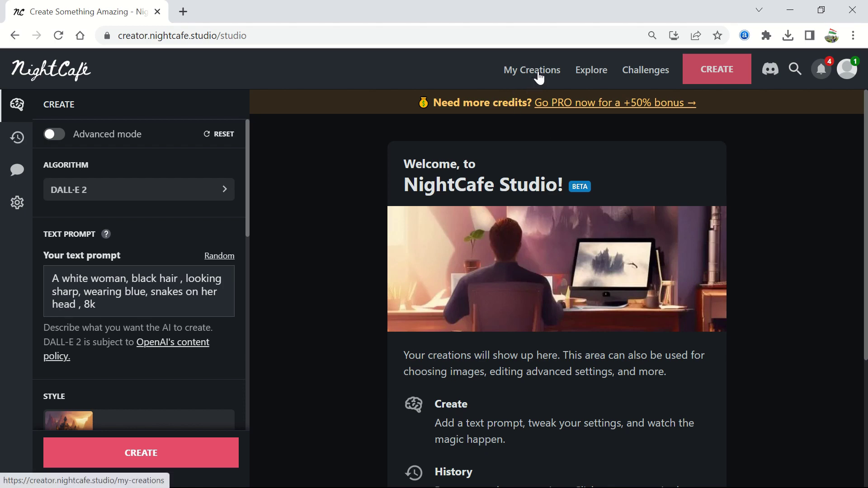
- Browse the My Creations gallery, then the community Explore gallery
{"action": "left_click", "coordinate": [538, 76]}
{"action": "scroll", "coordinate": [471, 271], "scroll_direction": "down", "scroll_amount": 5}
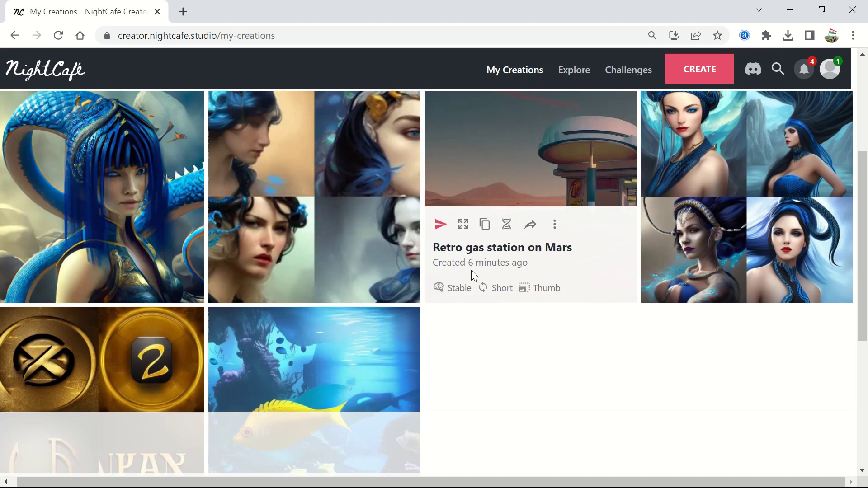
{"action": "scroll", "coordinate": [471, 271], "scroll_direction": "up", "scroll_amount": 5}
{"action": "left_click", "coordinate": [573, 72]}
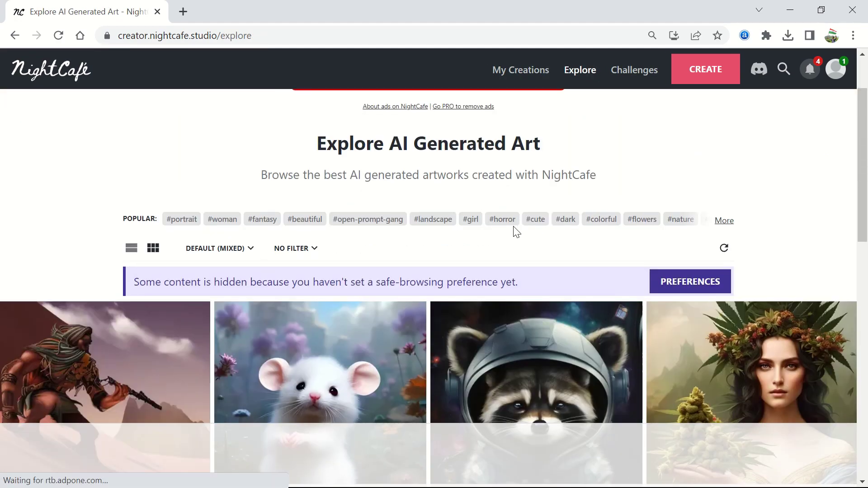
{"action": "scroll", "coordinate": [519, 237], "scroll_direction": "down", "scroll_amount": 3}
{"action": "scroll", "coordinate": [591, 170], "scroll_direction": "up", "scroll_amount": 5}
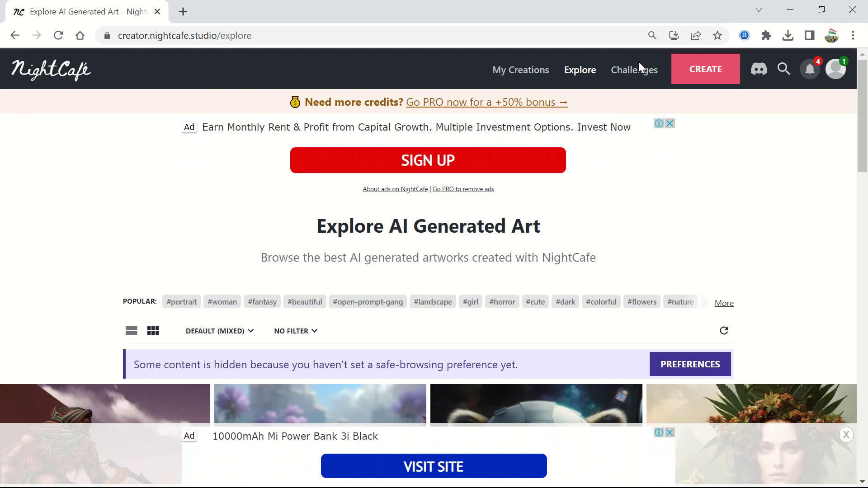
- Open Daily Challenges and scroll through the Past Challenges cards like Unicorns and Mad Scientist
{"action": "left_click", "coordinate": [639, 76]}
{"action": "scroll", "coordinate": [544, 327], "scroll_direction": "down", "scroll_amount": 3}
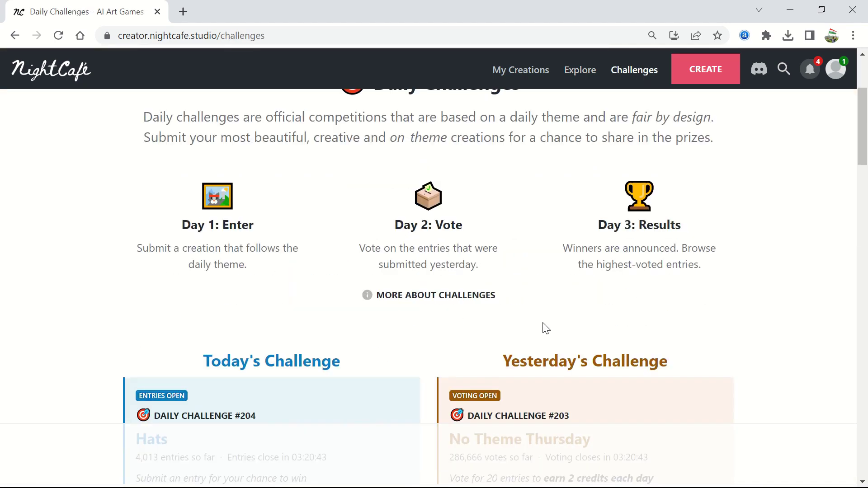
{"action": "scroll", "coordinate": [545, 328], "scroll_direction": "down", "scroll_amount": 2}
{"action": "scroll", "coordinate": [330, 374], "scroll_direction": "down", "scroll_amount": 1}
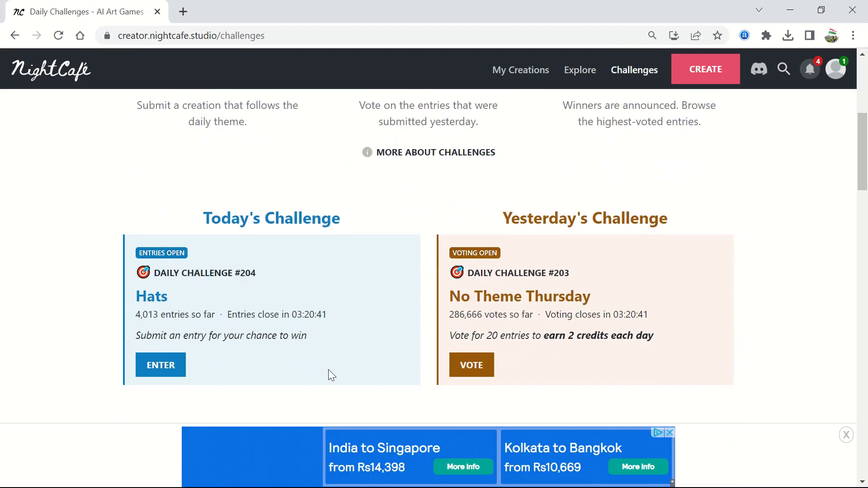
{"action": "scroll", "coordinate": [330, 373], "scroll_direction": "down", "scroll_amount": 2}
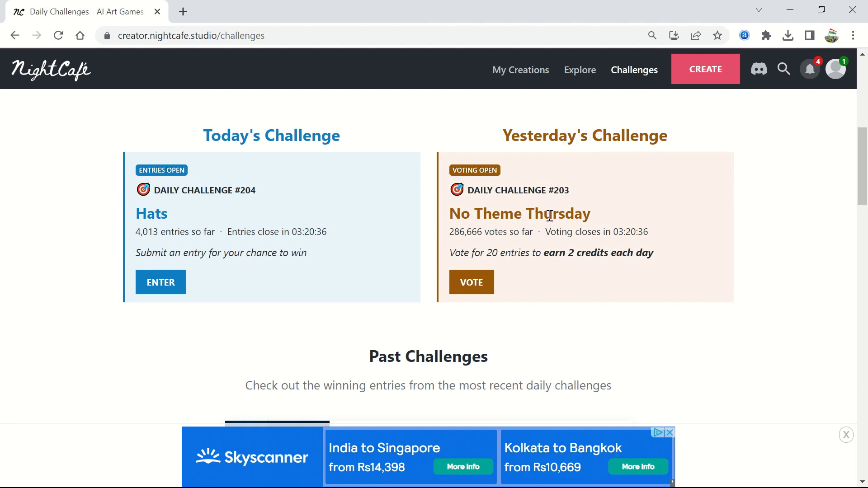
{"action": "scroll", "coordinate": [550, 217], "scroll_direction": "down", "scroll_amount": 6}
{"action": "scroll", "coordinate": [550, 219], "scroll_direction": "up", "scroll_amount": 1}
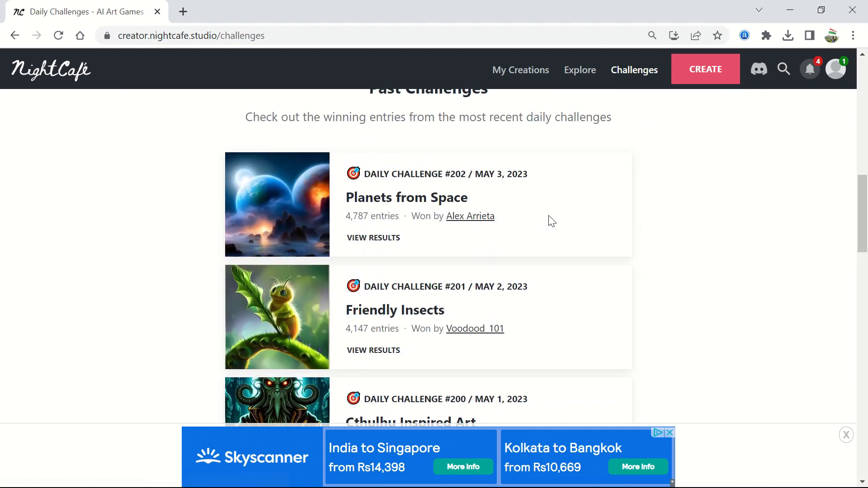
{"action": "scroll", "coordinate": [551, 221], "scroll_direction": "down", "scroll_amount": 1}
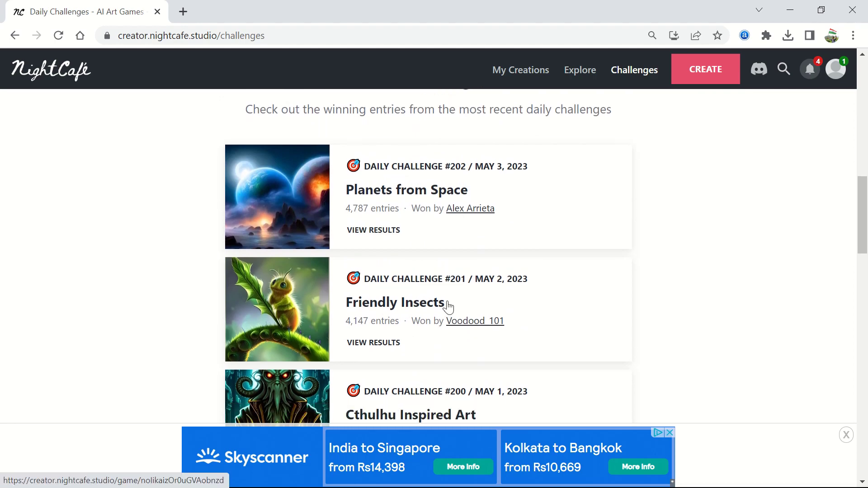
{"action": "scroll", "coordinate": [447, 308], "scroll_direction": "down", "scroll_amount": 5}
{"action": "scroll", "coordinate": [448, 308], "scroll_direction": "down", "scroll_amount": 11}
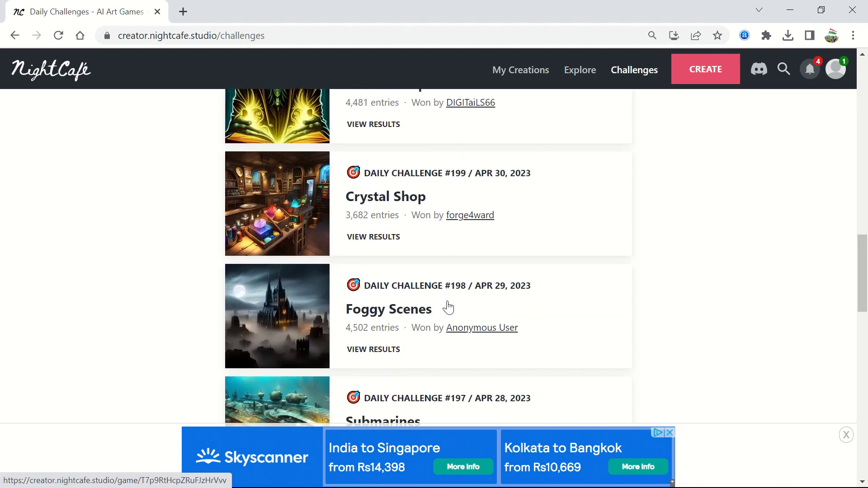
{"action": "scroll", "coordinate": [451, 307], "scroll_direction": "down", "scroll_amount": 7}
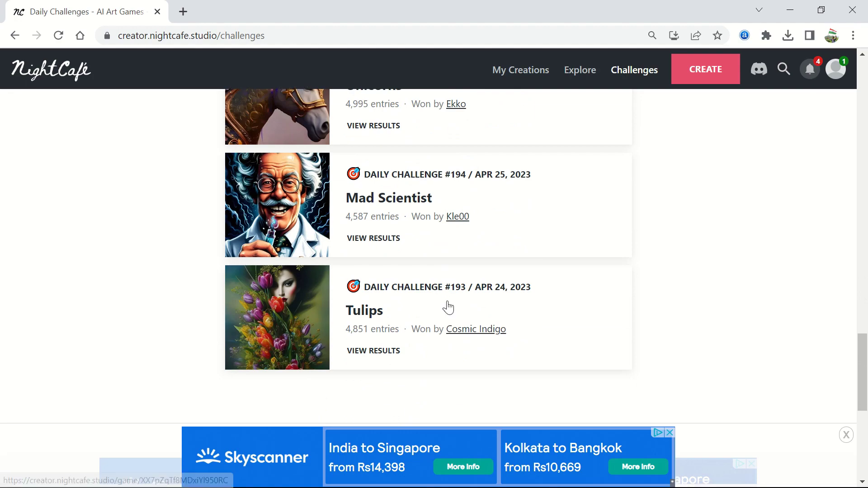
{"action": "scroll", "coordinate": [450, 306], "scroll_direction": "up", "scroll_amount": 20}
{"action": "scroll", "coordinate": [450, 306], "scroll_direction": "down", "scroll_amount": 12}
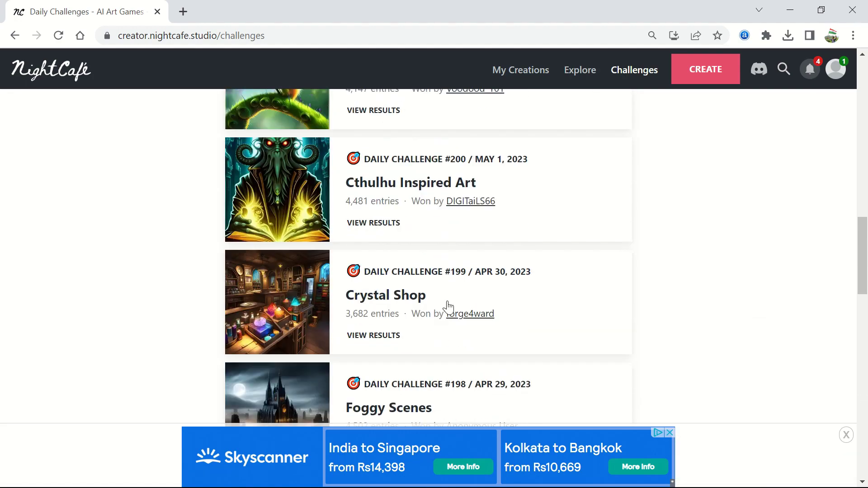
{"action": "scroll", "coordinate": [448, 307], "scroll_direction": "down", "scroll_amount": 3}
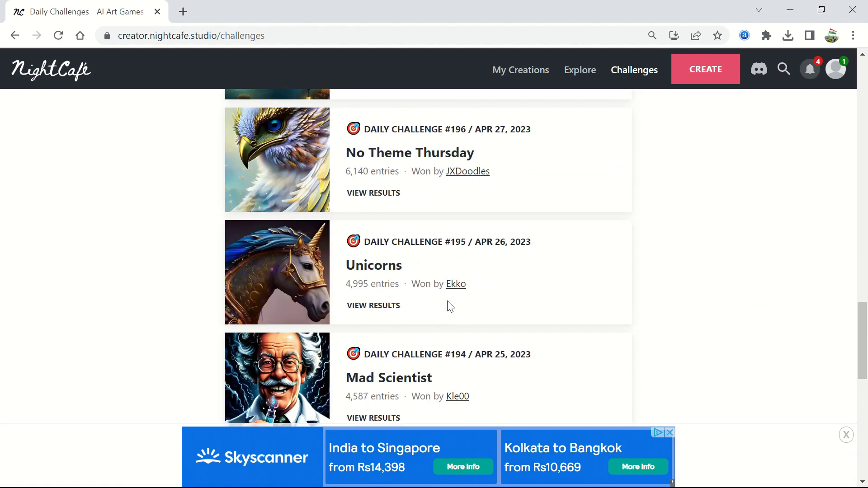
- Open the Unicorns past challenge and scroll through its prizes and entries like 'Enchanted Unicorn'
{"action": "left_click", "coordinate": [291, 274]}
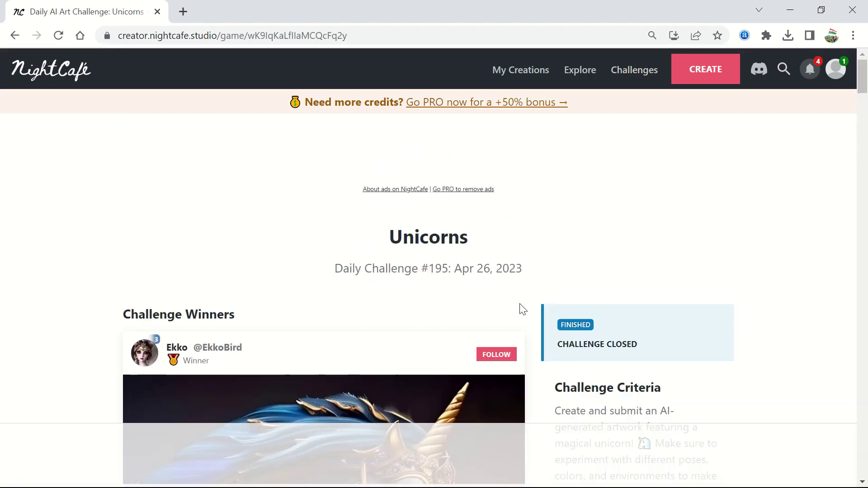
{"action": "scroll", "coordinate": [523, 309], "scroll_direction": "down", "scroll_amount": 7}
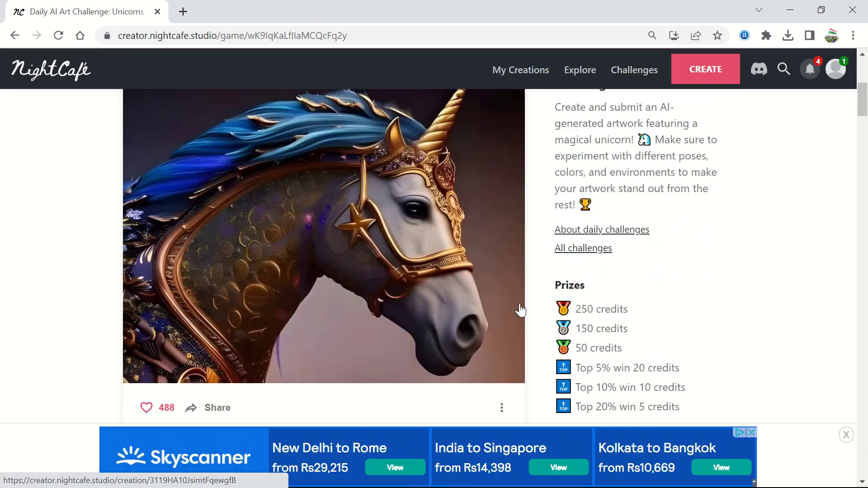
{"action": "scroll", "coordinate": [521, 310], "scroll_direction": "down", "scroll_amount": 1}
{"action": "scroll", "coordinate": [521, 310], "scroll_direction": "down", "scroll_amount": 7}
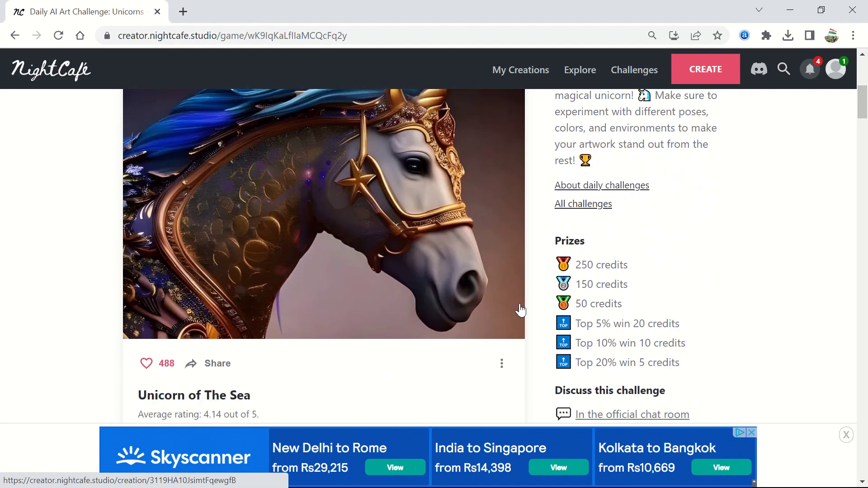
{"action": "scroll", "coordinate": [521, 310], "scroll_direction": "down", "scroll_amount": 18}
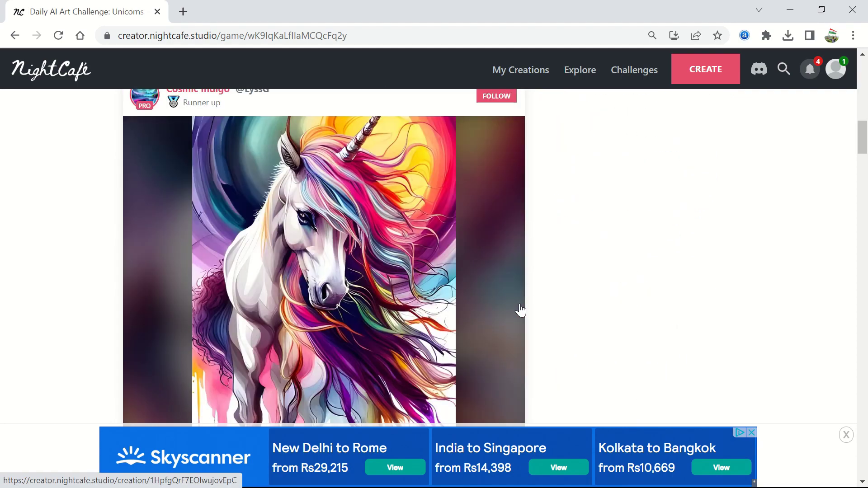
{"action": "scroll", "coordinate": [521, 310], "scroll_direction": "down", "scroll_amount": 2}
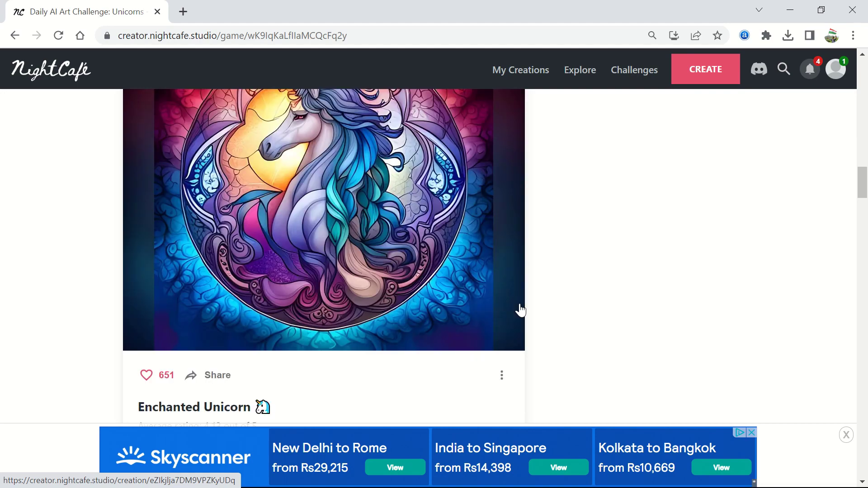
{"action": "scroll", "coordinate": [521, 310], "scroll_direction": "down", "scroll_amount": 13}
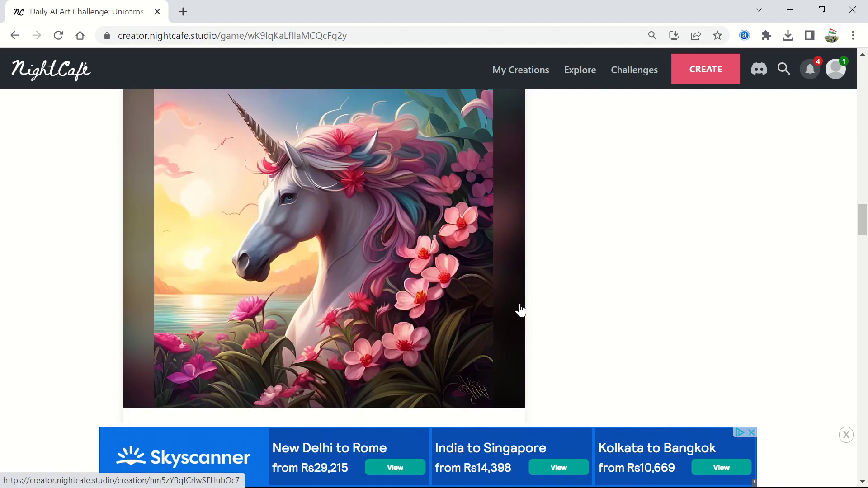
{"action": "scroll", "coordinate": [544, 302], "scroll_direction": "down", "scroll_amount": 17}
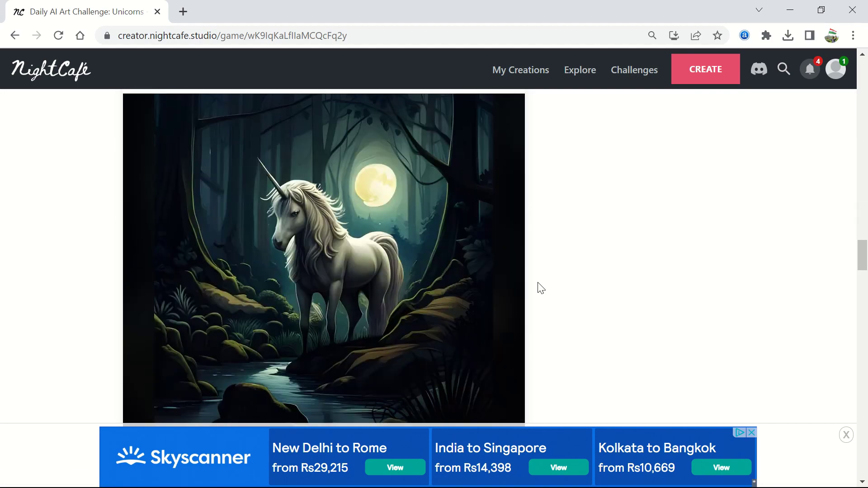
{"action": "scroll", "coordinate": [541, 288], "scroll_direction": "down", "scroll_amount": 14}
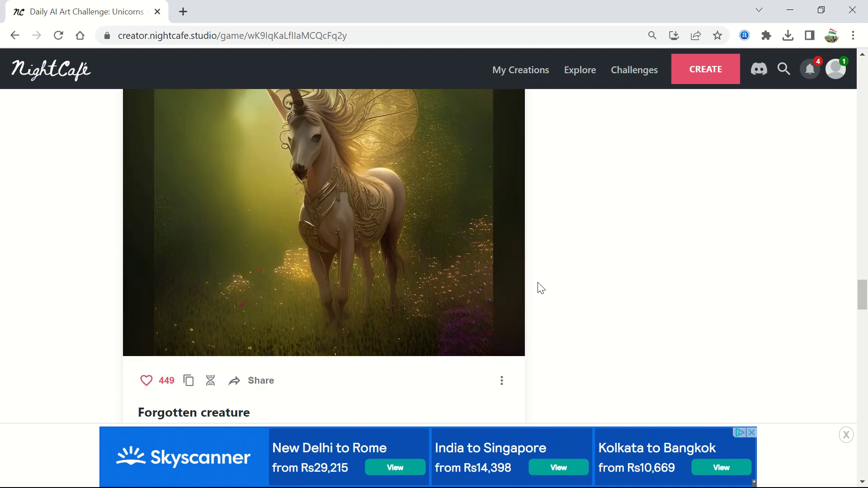
{"action": "scroll", "coordinate": [541, 288], "scroll_direction": "down", "scroll_amount": 6}
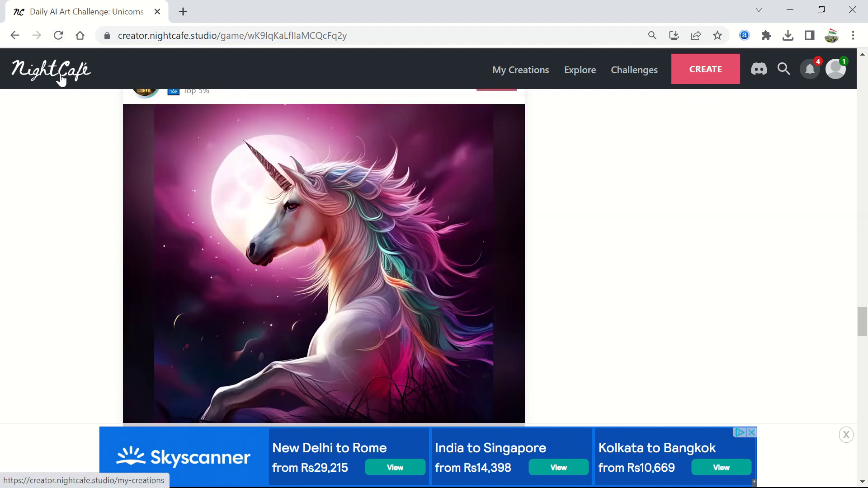
- Return to My Creations via the NightCafe logo, then open the Explore AI Generated Art page
{"action": "left_click", "coordinate": [61, 79]}
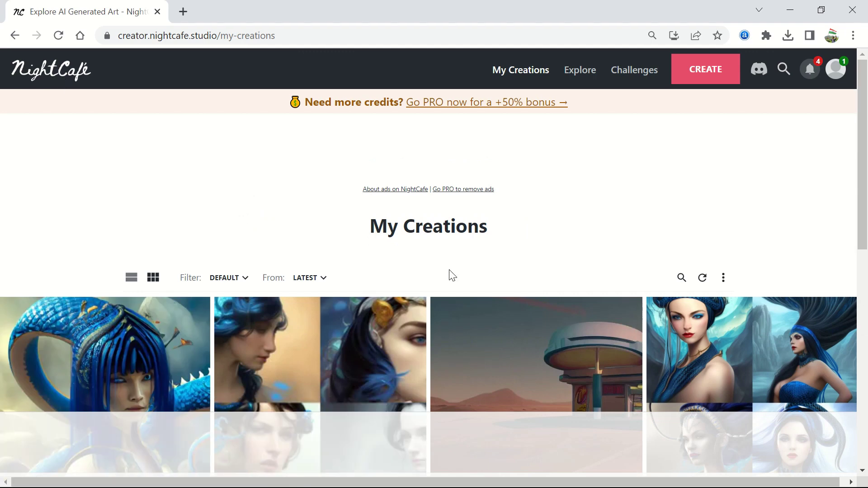
{"action": "left_click", "coordinate": [70, 84]}
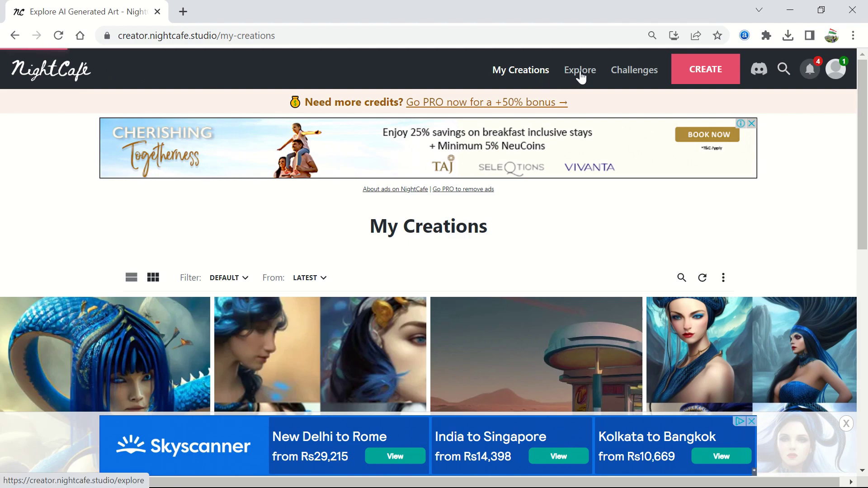
{"action": "left_click", "coordinate": [581, 72]}
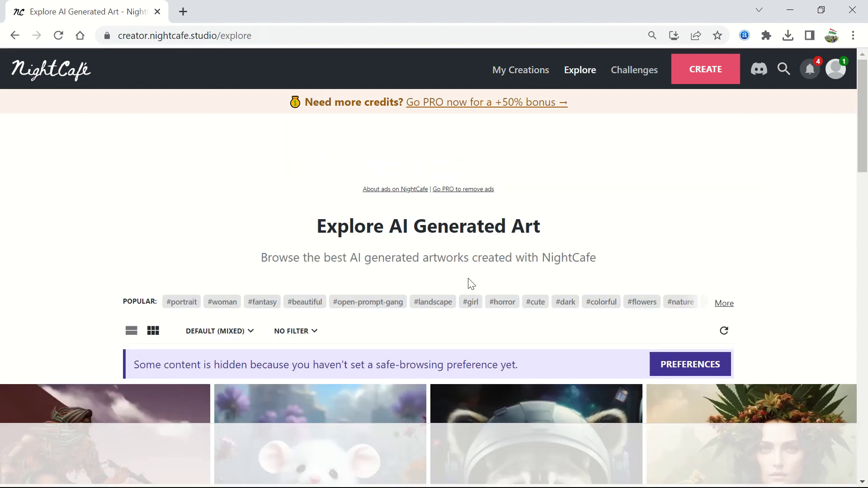